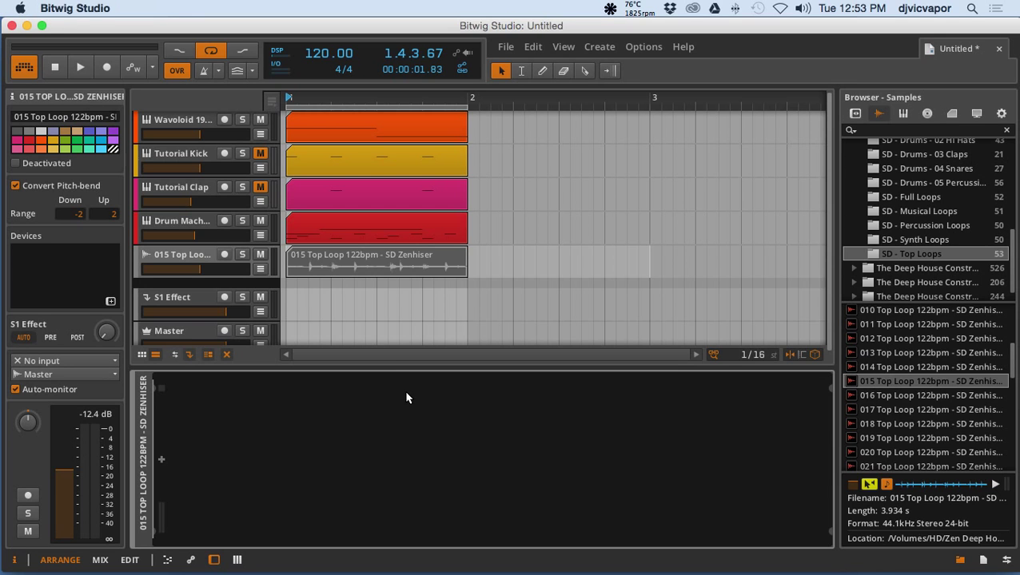
Start playback, solo the 015 Top Loop track, and select its loop clip
click(80, 69)
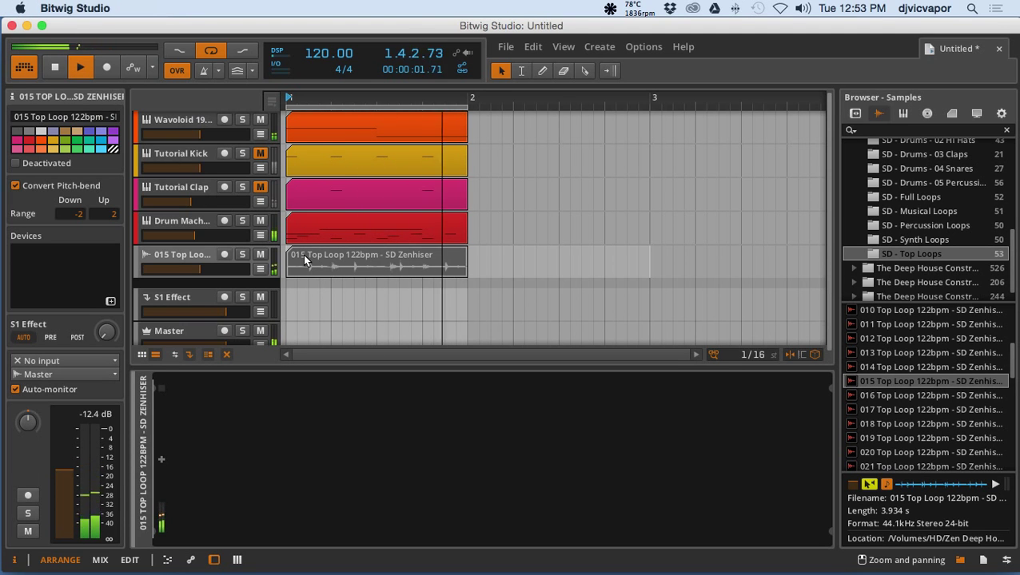
click(242, 254)
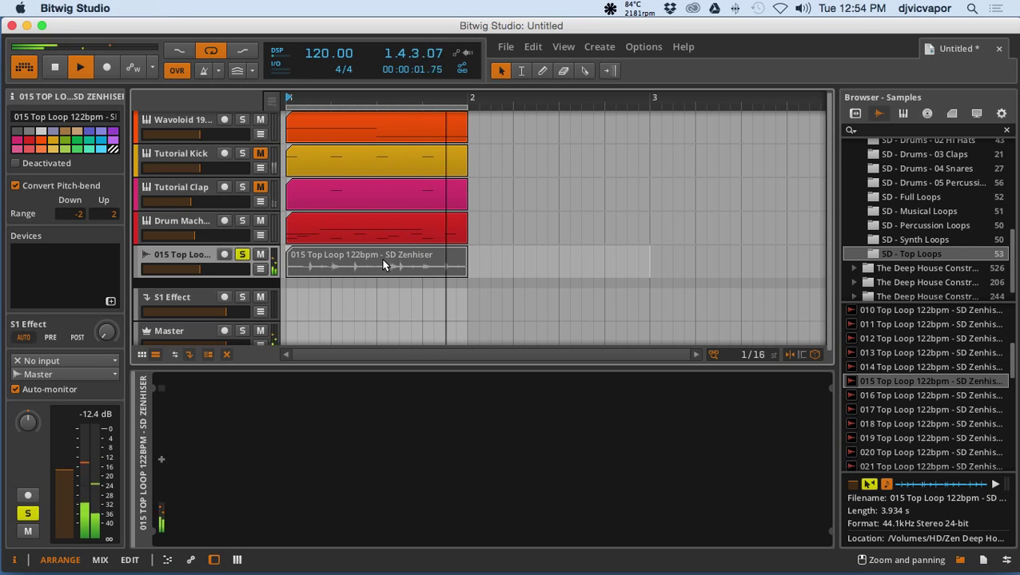
click(383, 265)
Open Slice To Drum Machine for the top loop clip, compare sources, and settle on Post-Fader
right_click(383, 265)
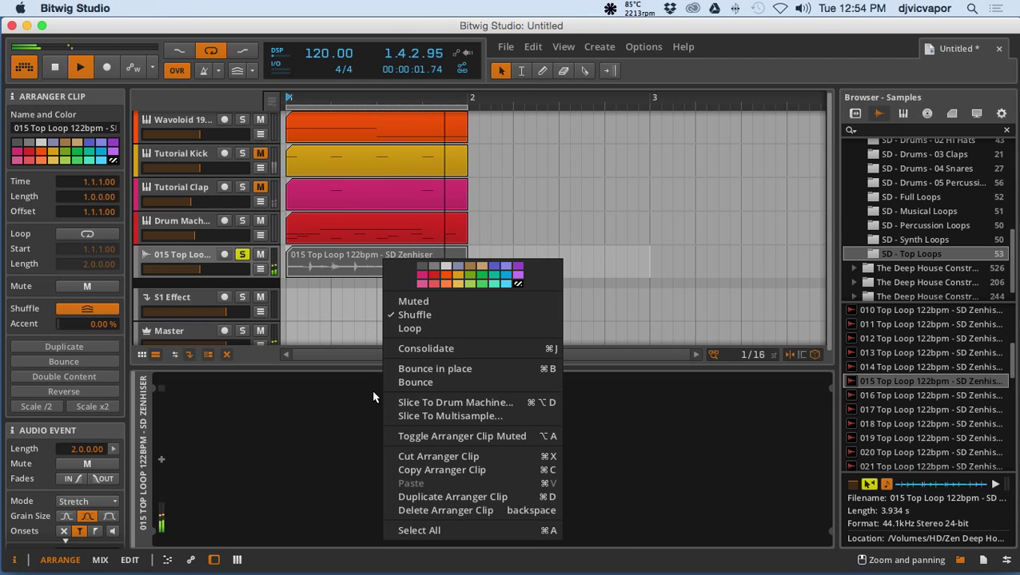
click(415, 403)
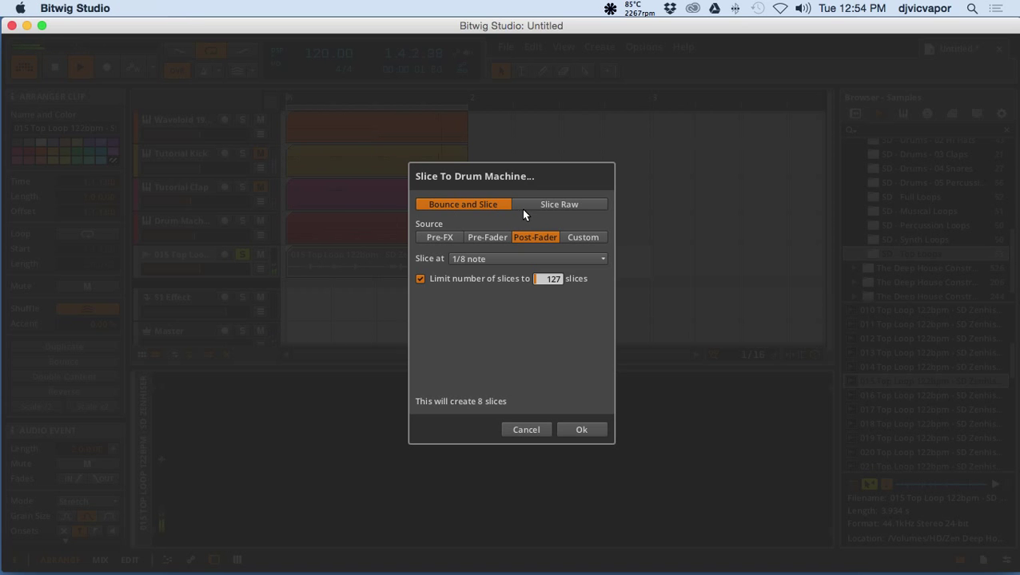
click(446, 240)
click(471, 240)
click(525, 238)
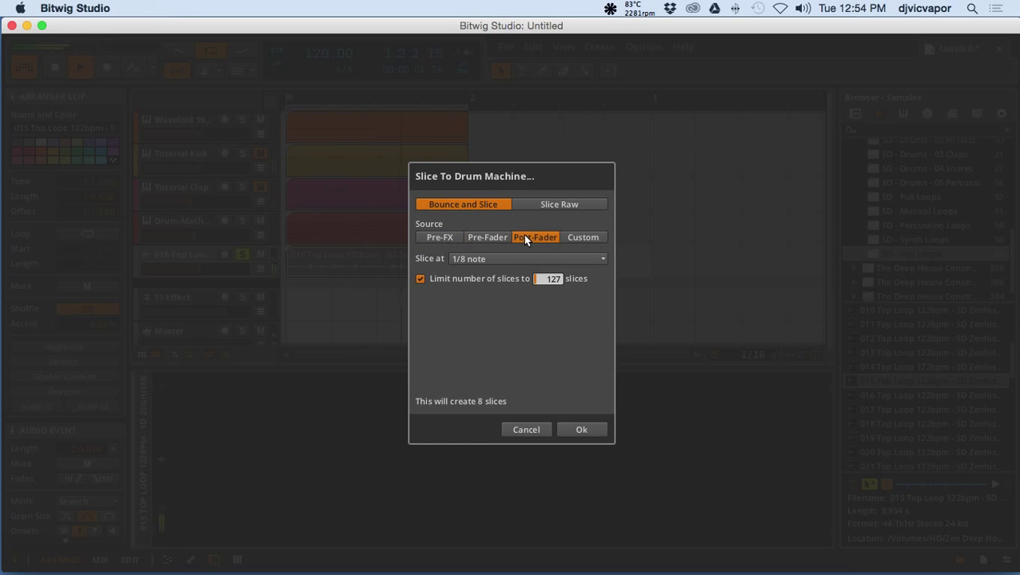
click(572, 236)
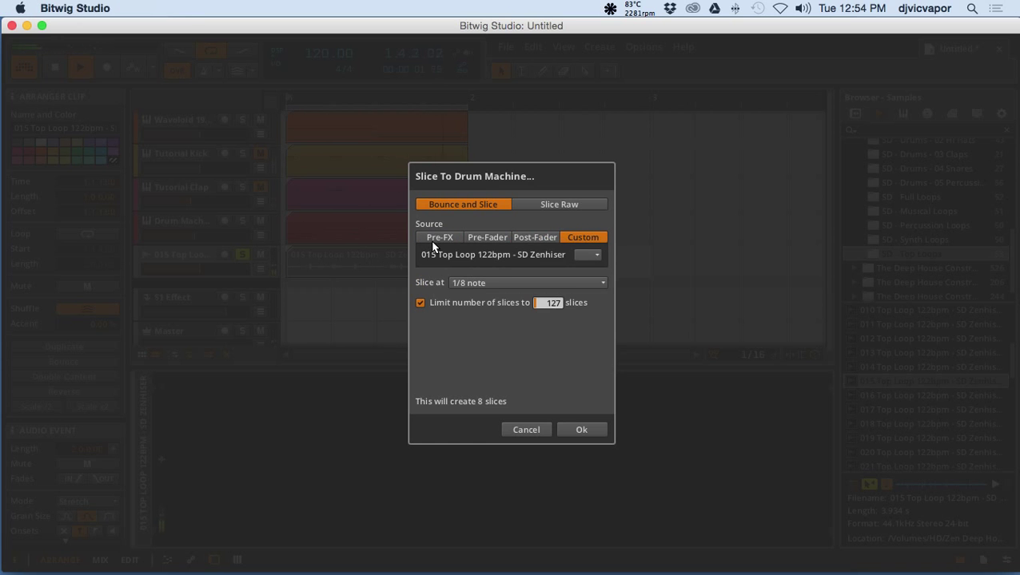
click(432, 238)
click(476, 240)
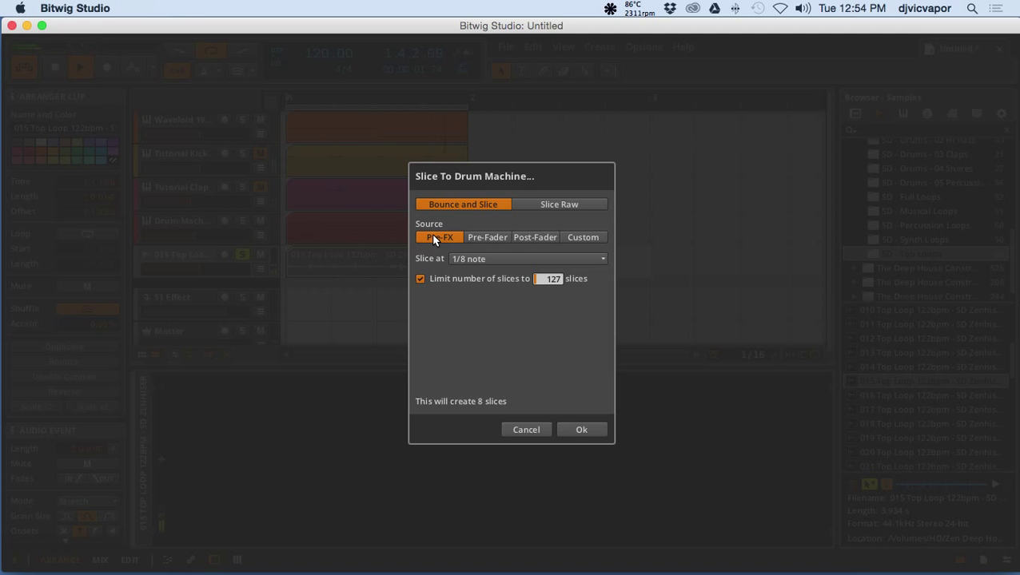
click(476, 239)
click(521, 240)
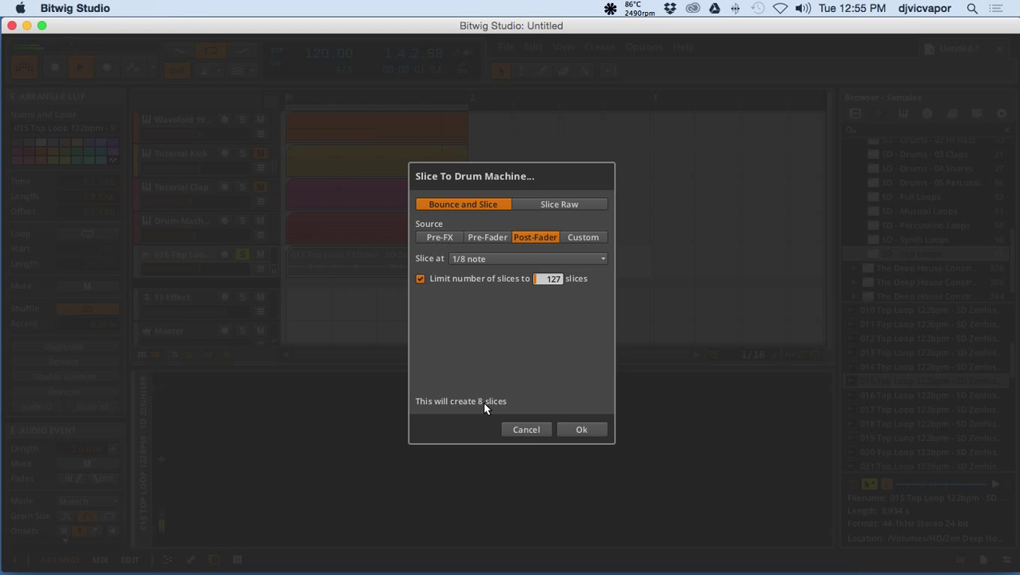
Create the Drum Machine, solo it instead of 015 Top Loop, raise it to -7.70 dB, open slice one
click(581, 431)
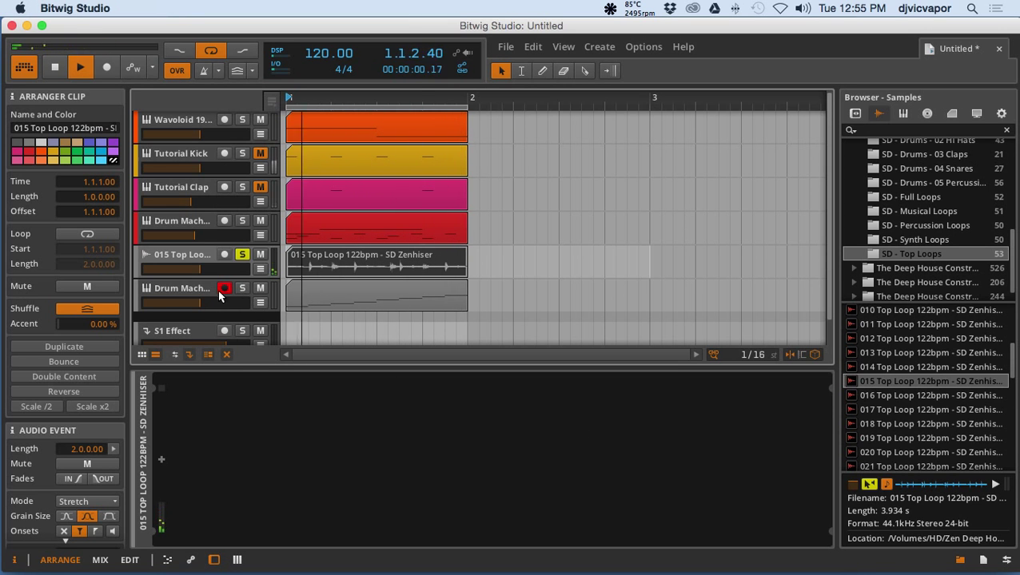
click(209, 293)
click(242, 288)
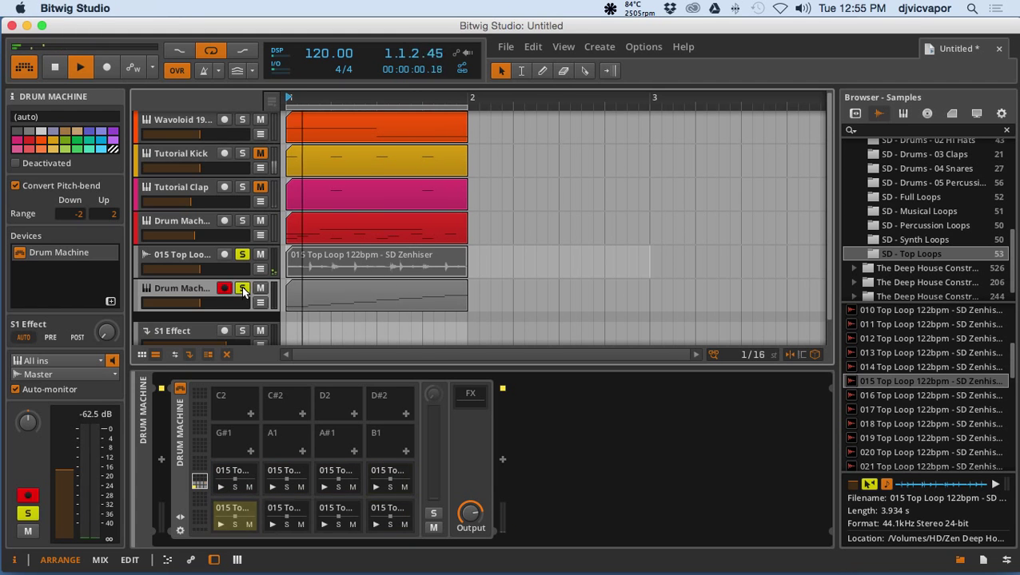
click(243, 255)
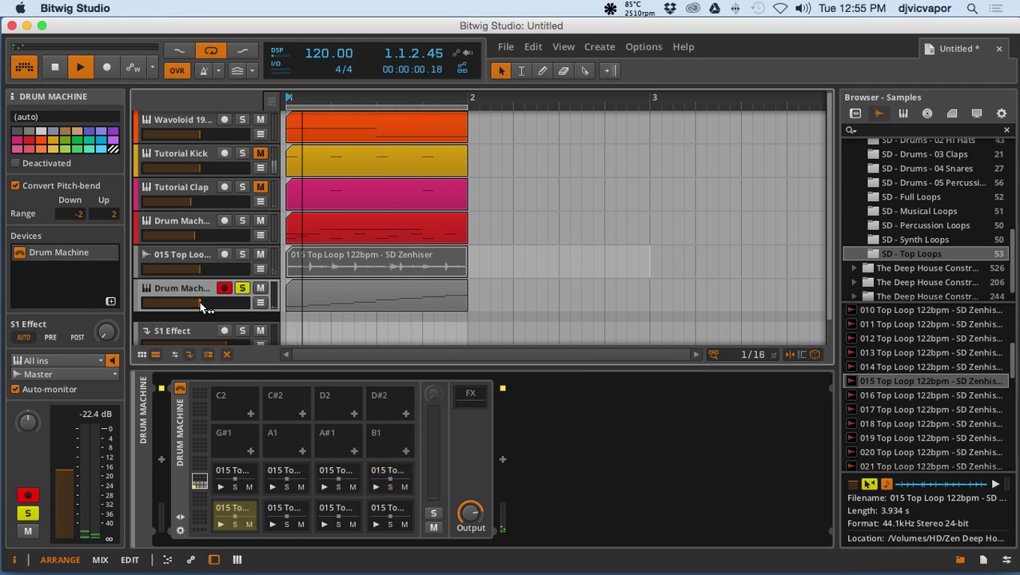
mouse_move(240, 302)
mouse_down()
mouse_move(256, 302)
mouse_move(222, 309)
mouse_up()
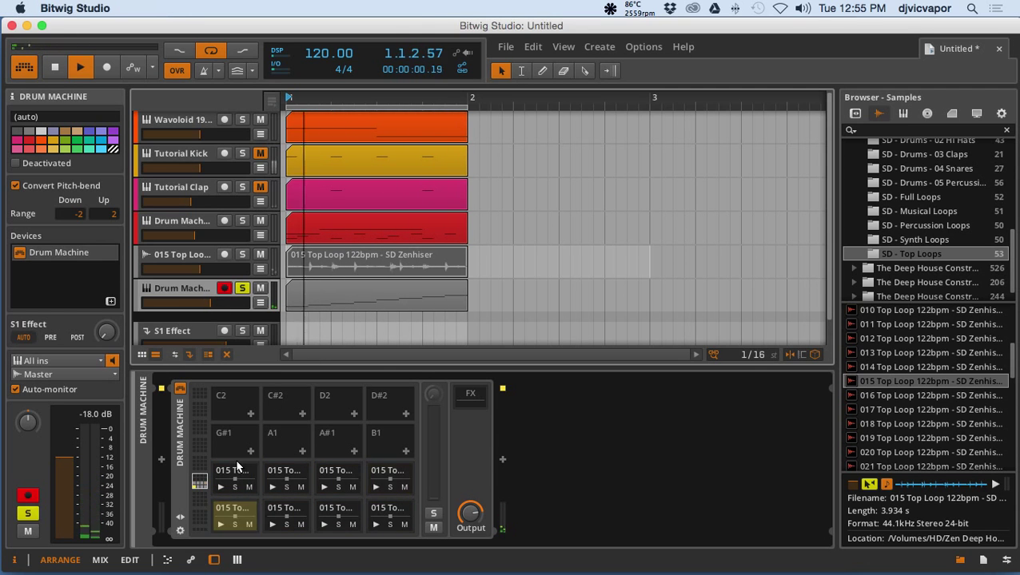
click(224, 473)
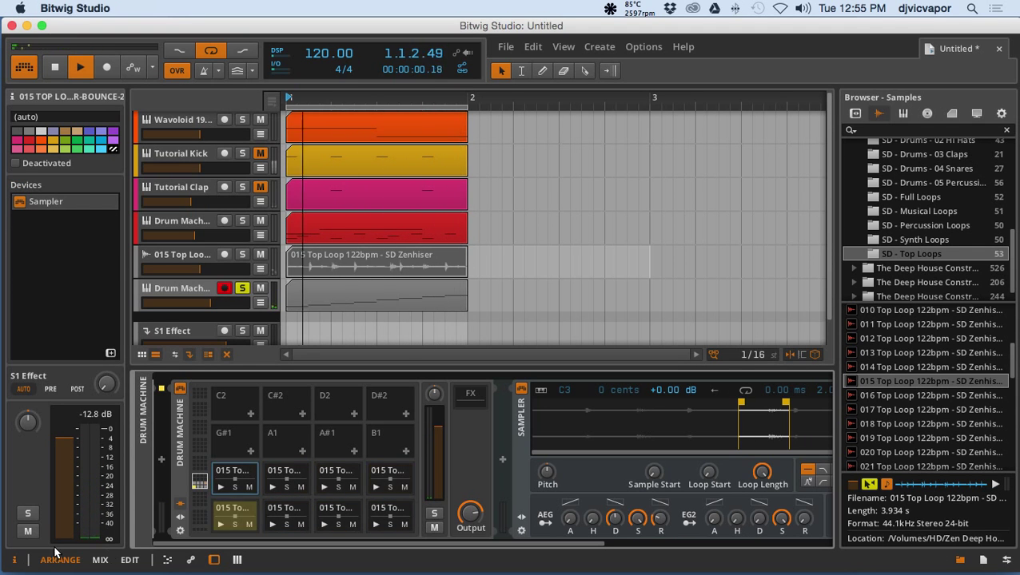
Hide the inspector and sample browser, then view the second and a bottom-row slice
click(12, 563)
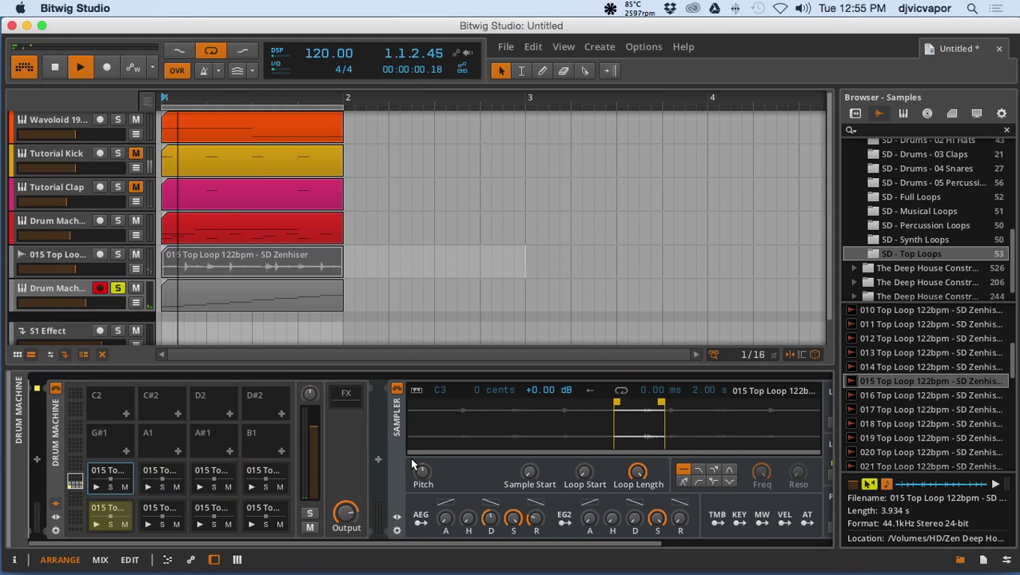
click(959, 560)
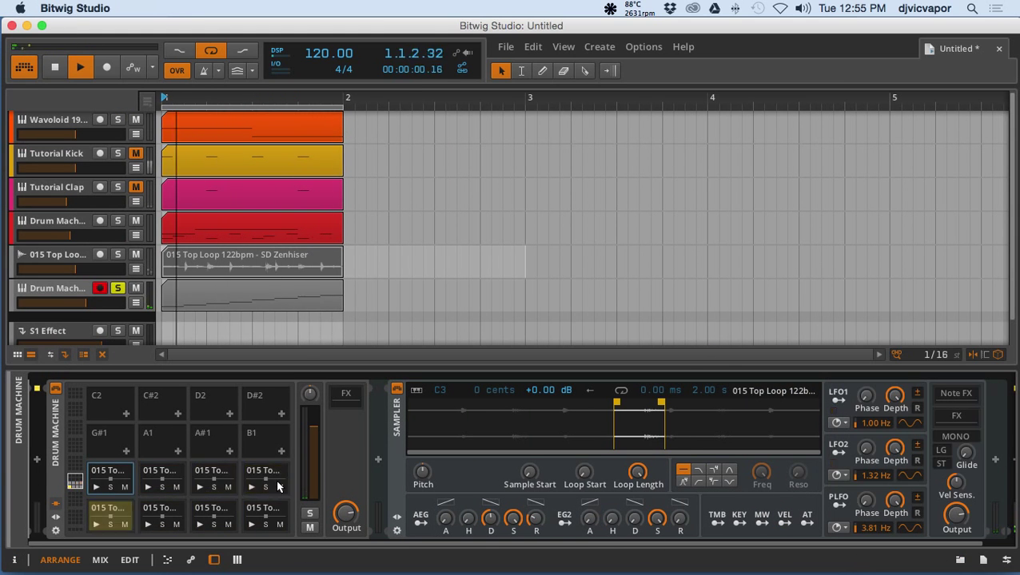
click(158, 478)
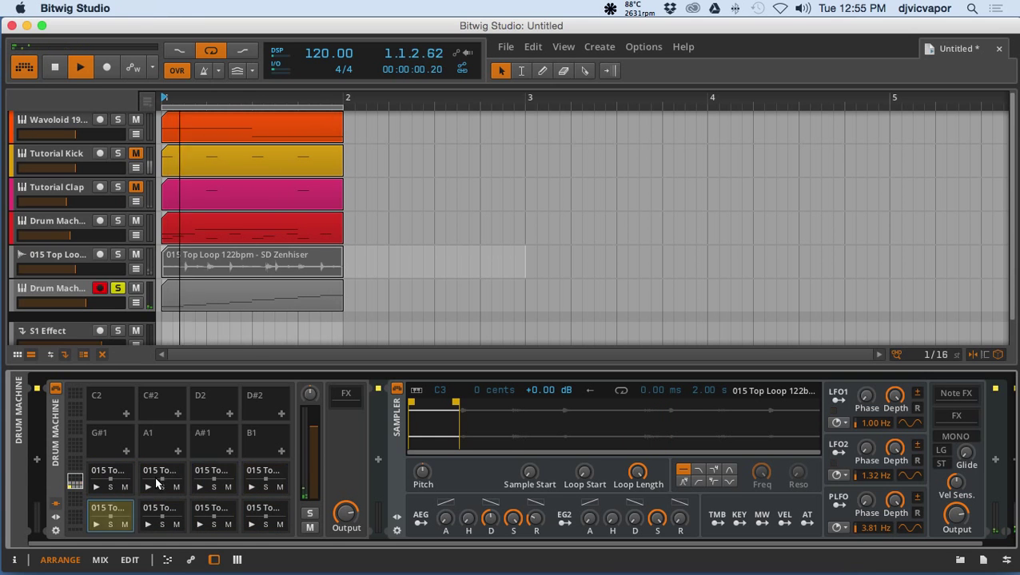
click(169, 505)
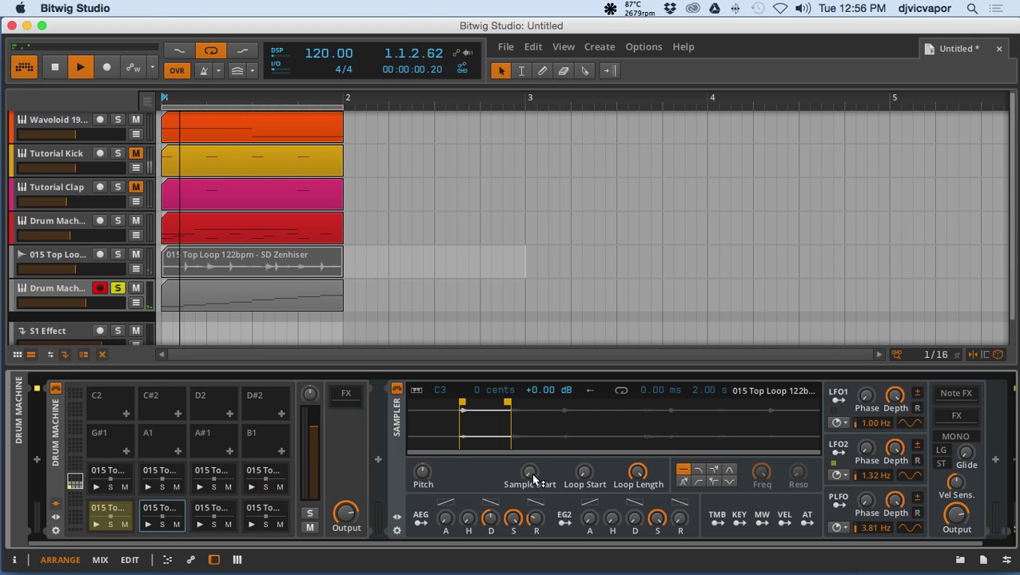
Push the slice's Sample Start to 94.5%, fine-tune it to 94.0%, then reset to 0.00%
mouse_move(531, 483)
drag(529, 473, 528, 399)
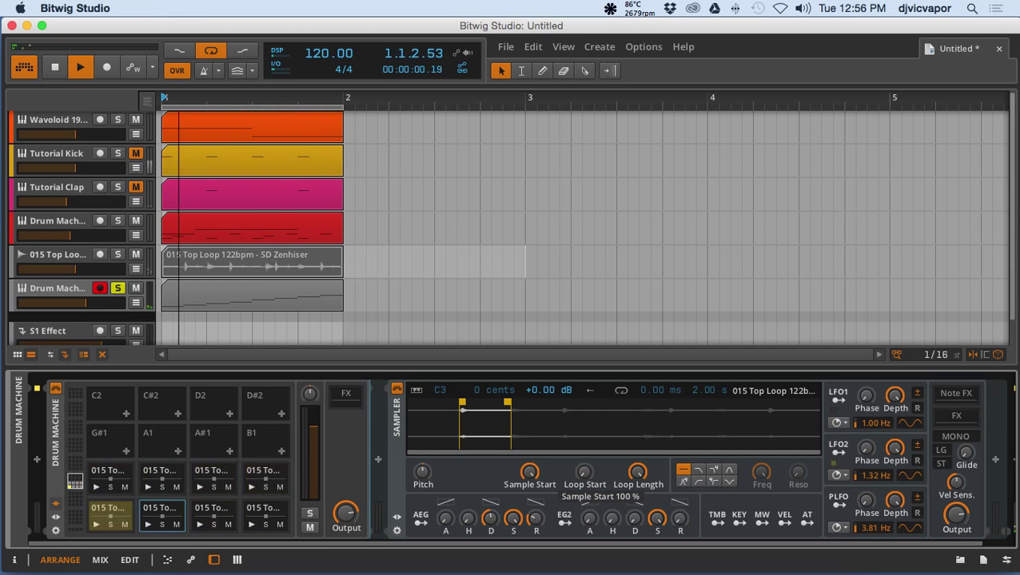
drag(529, 473, 529, 473)
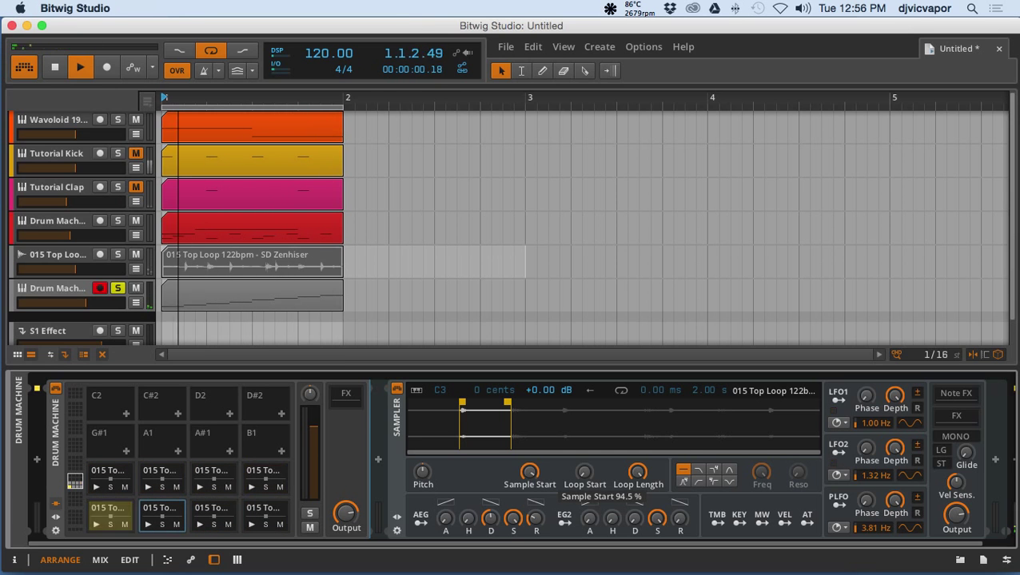
drag(529, 473, 529, 547)
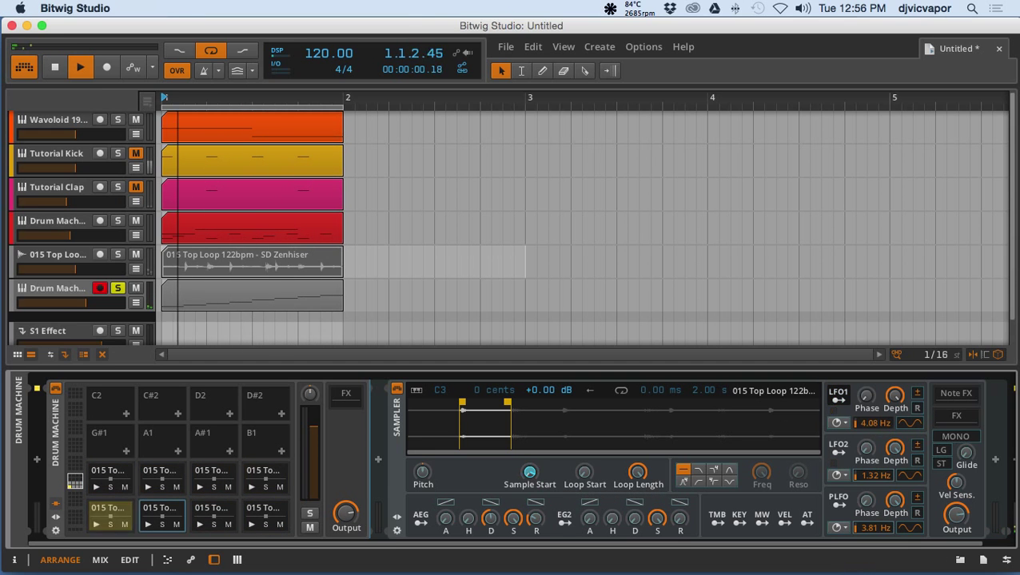
Set the LFO1 rate to 1.67 Hz and route LFO2 to the Loop Start knob
mouse_move(875, 423)
mouse_down()
mouse_move(875, 409)
mouse_move(875, 423)
mouse_up()
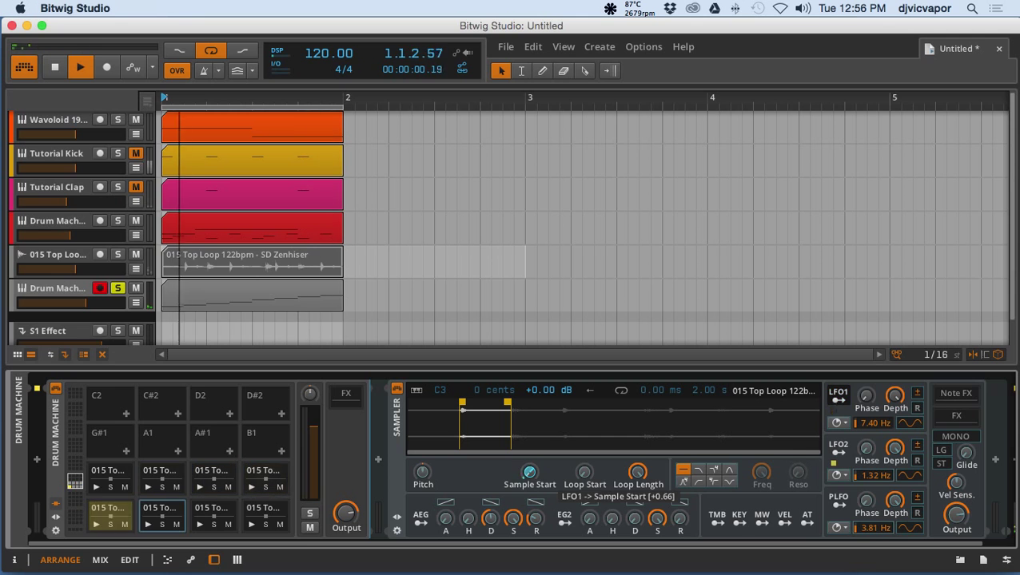
click(838, 453)
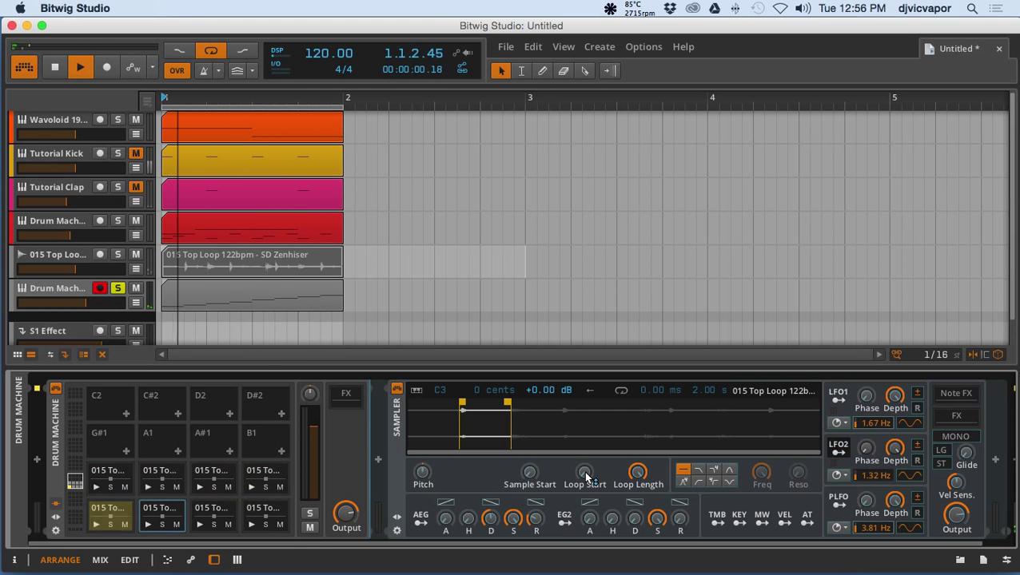
mouse_move(585, 473)
mouse_down()
mouse_move(584, 461)
mouse_move(581, 473)
mouse_up()
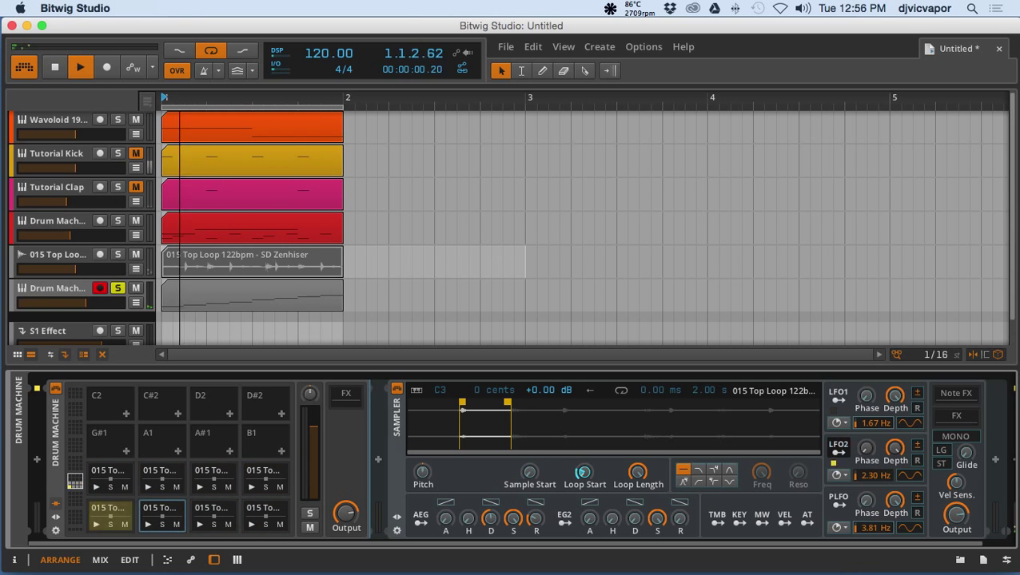
mouse_move(873, 452)
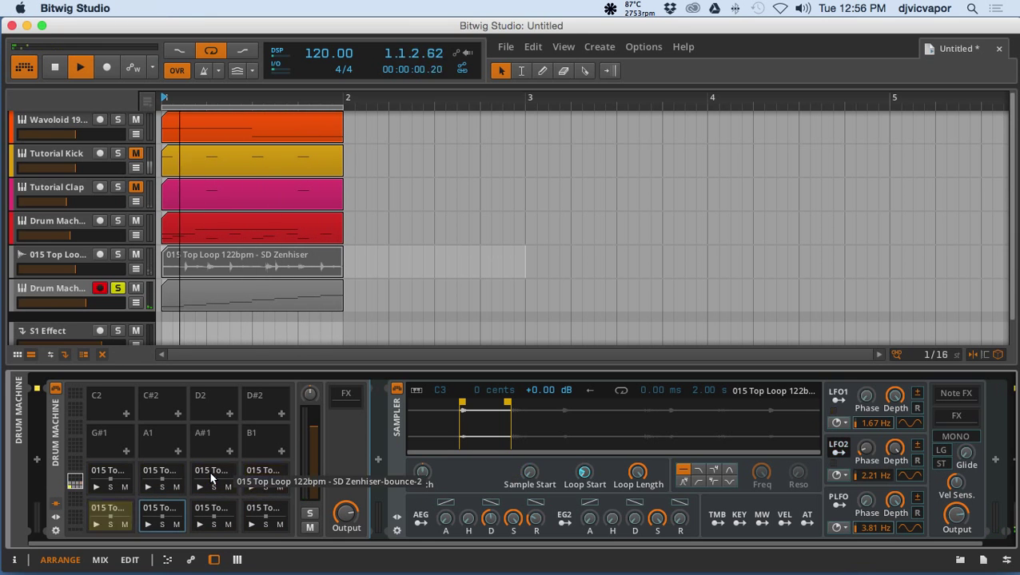
Open the Drum Machine clip's notes, enlarge the editor, shorten the first C1 and add a second C1
double_click(231, 296)
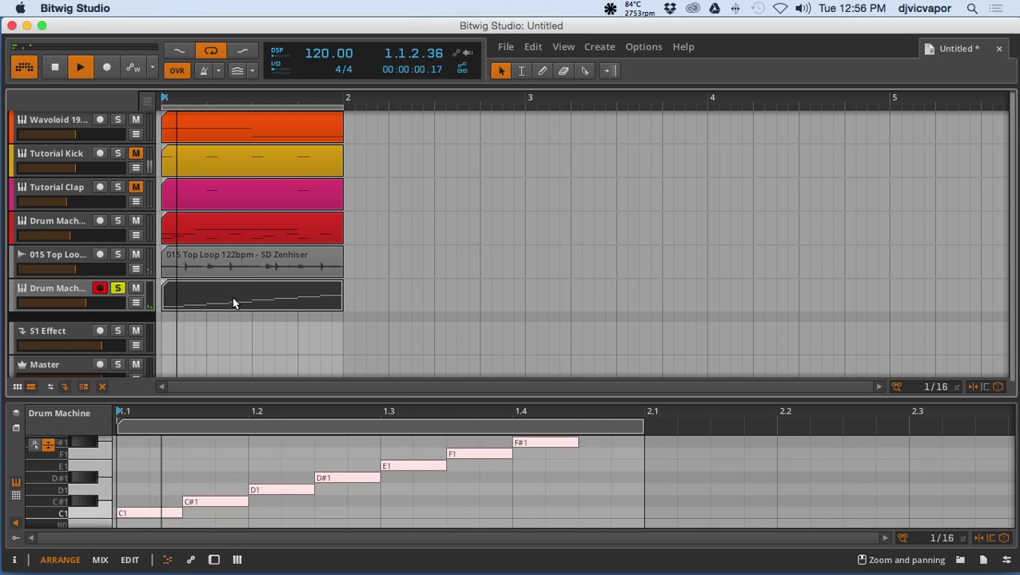
drag(403, 399, 418, 213)
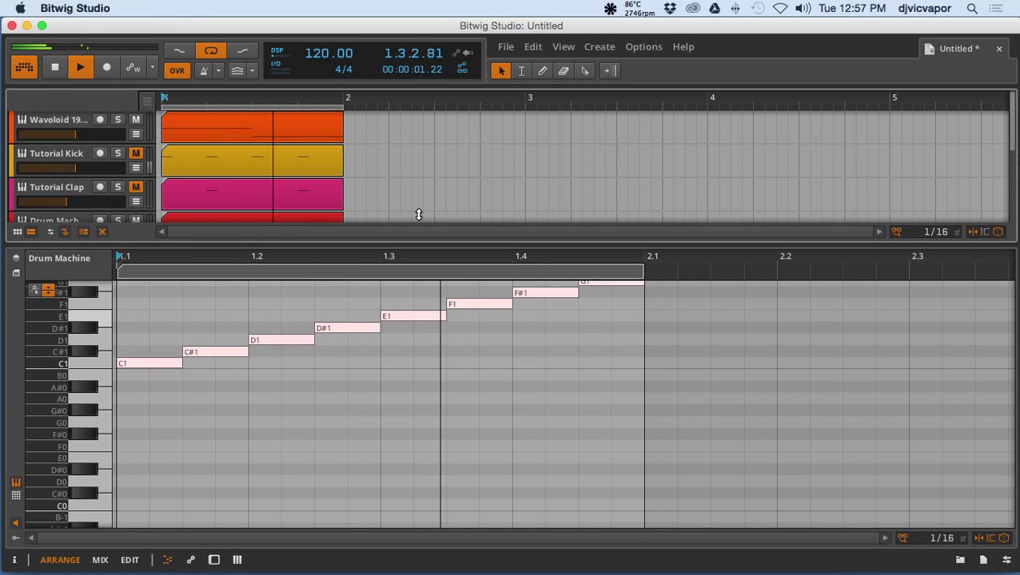
click(179, 364)
drag(180, 364, 151, 362)
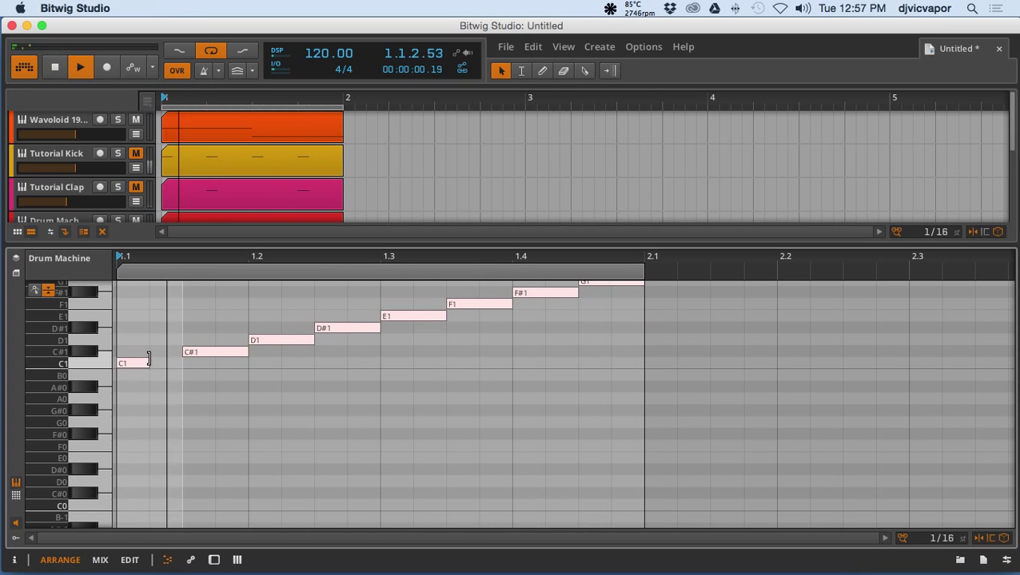
double_click(166, 364)
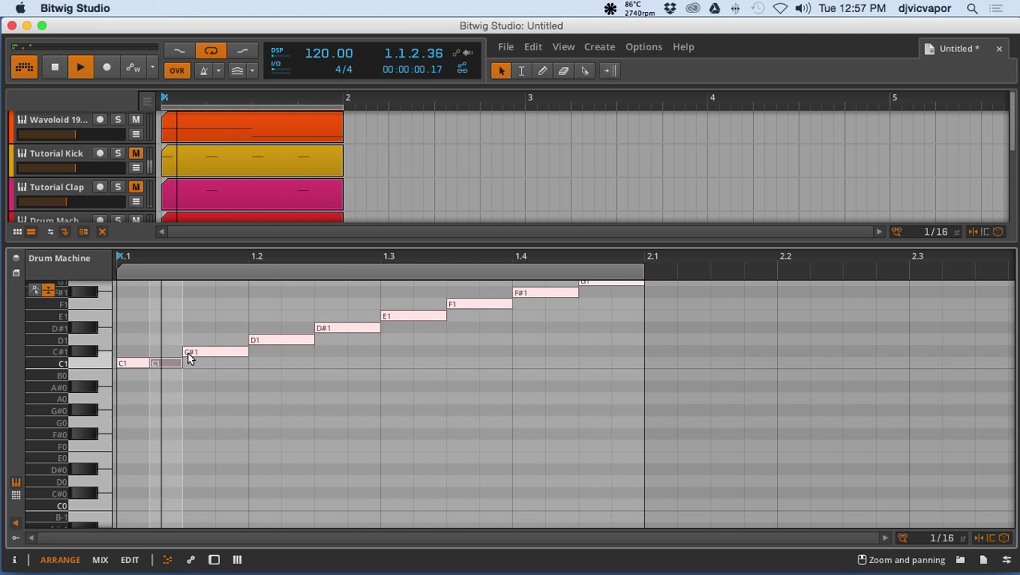
Shorten the D1 and first C#1 notes, adding an extra C#1 and a D1 in the freed steps
drag(250, 340, 282, 342)
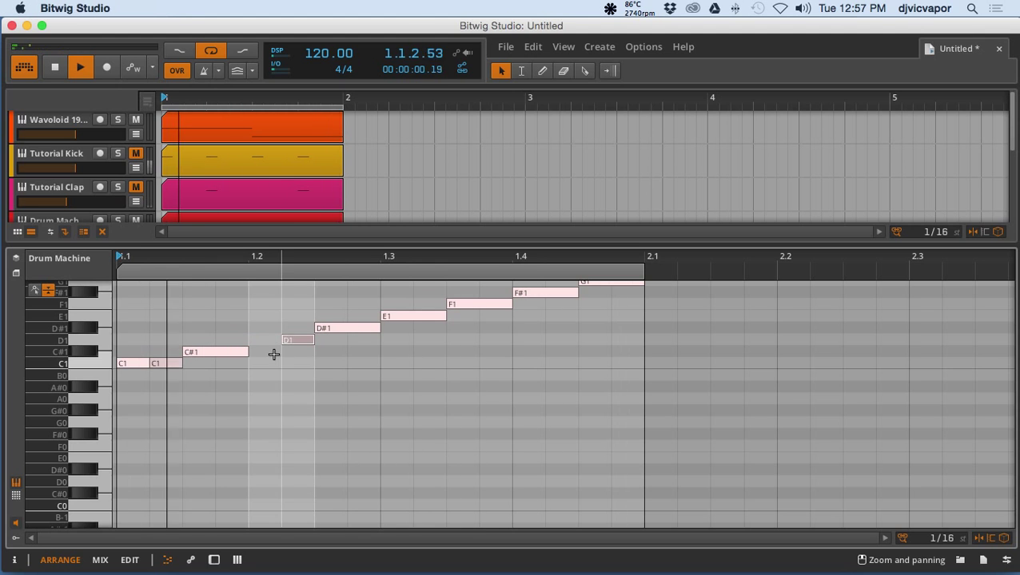
double_click(269, 349)
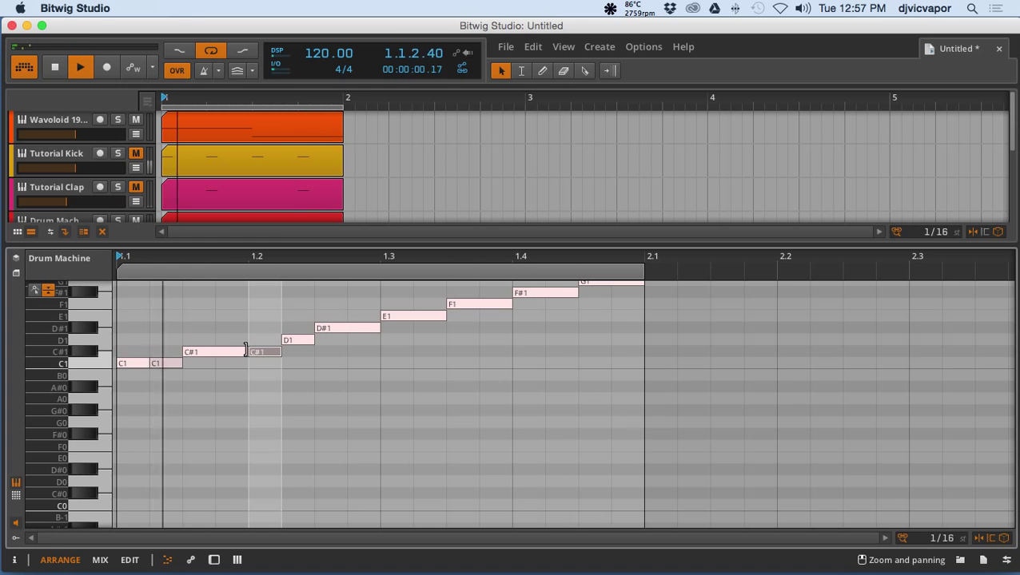
drag(245, 350, 232, 349)
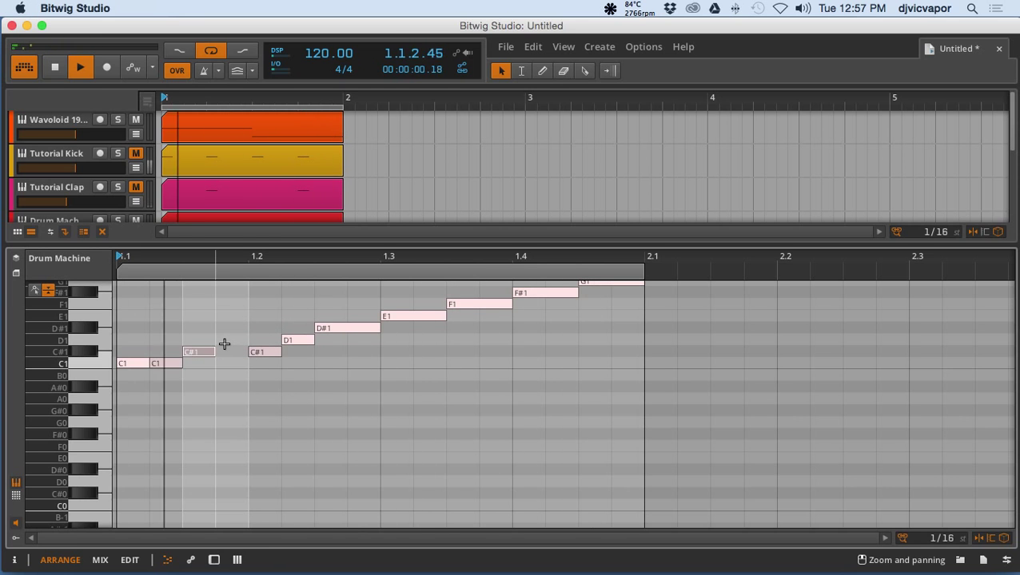
double_click(226, 342)
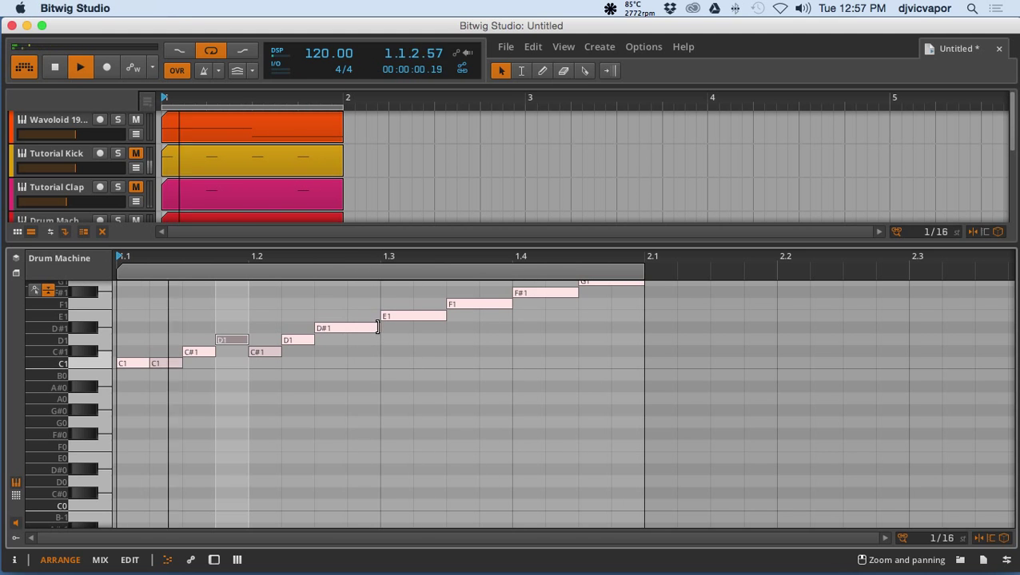
Shorten the D#1 and F1 notes, adding a second D#1 and an extra F1 hit
drag(379, 328, 356, 329)
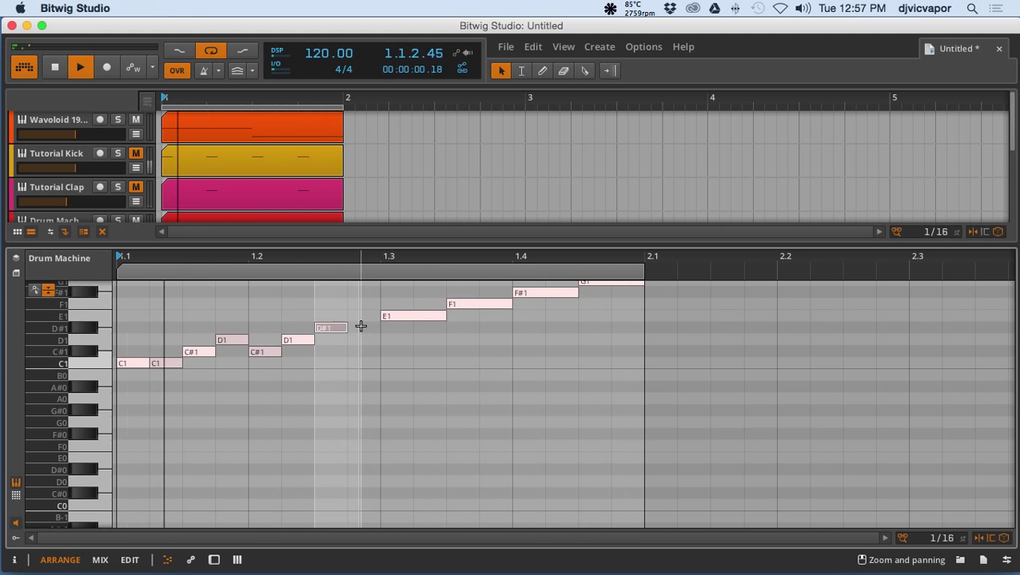
double_click(361, 329)
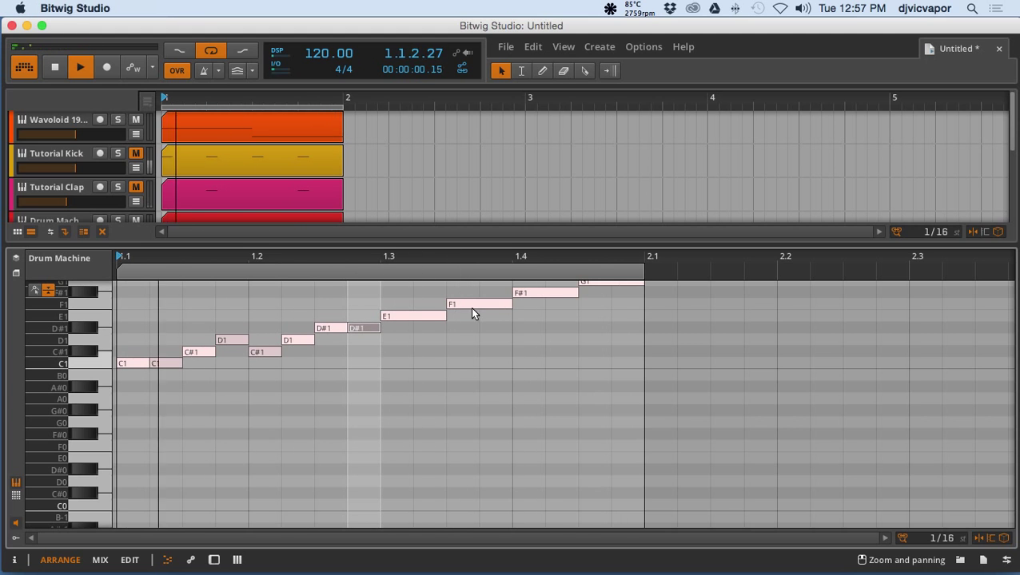
drag(447, 305, 469, 306)
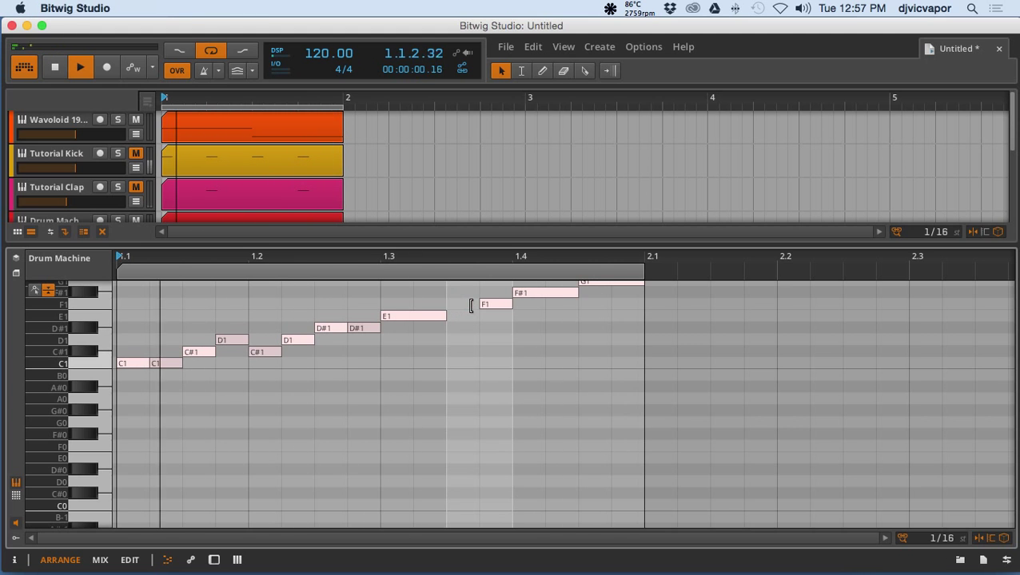
double_click(471, 305)
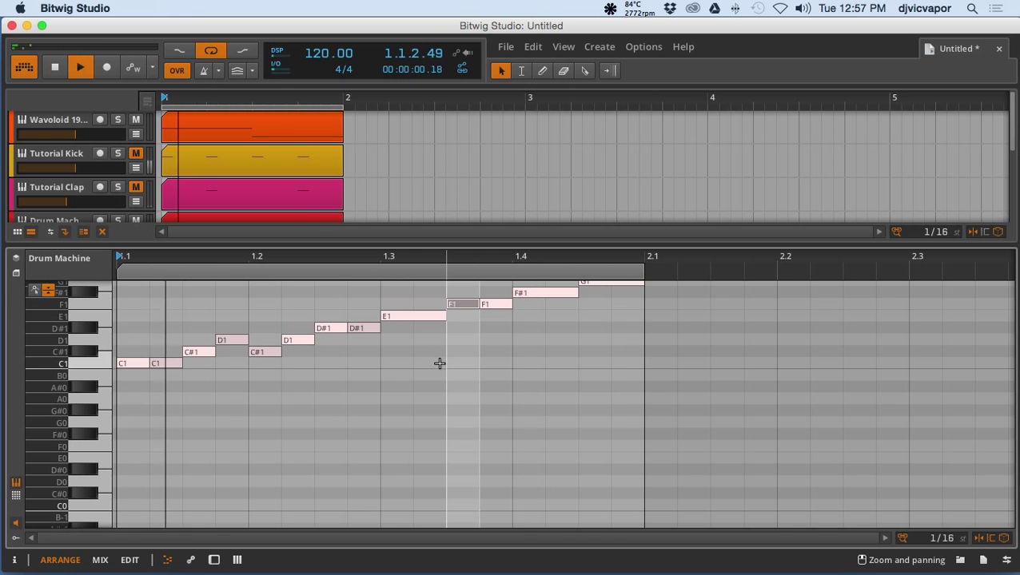
scroll(440, 364, up, 2)
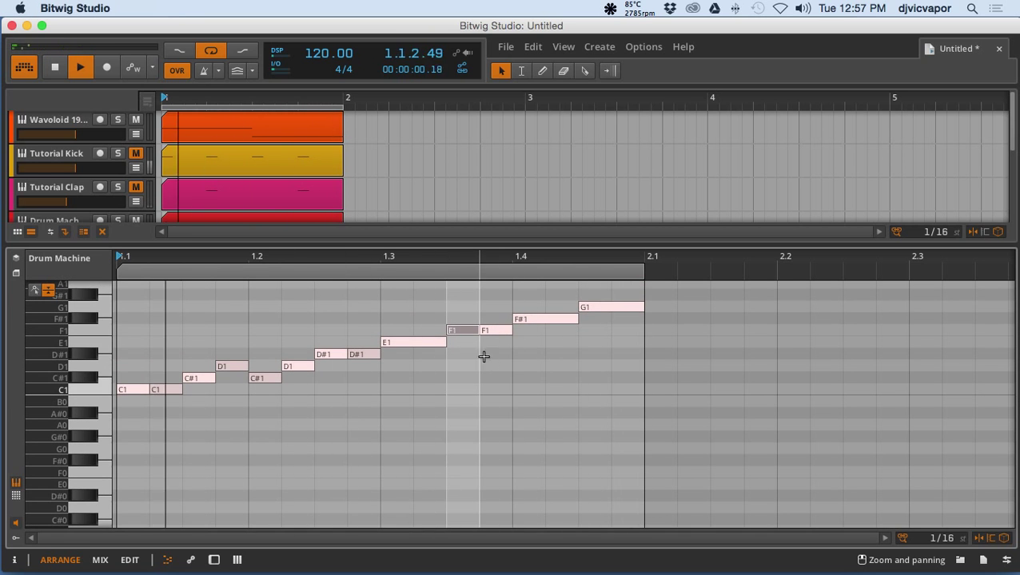
drag(319, 242, 320, 375)
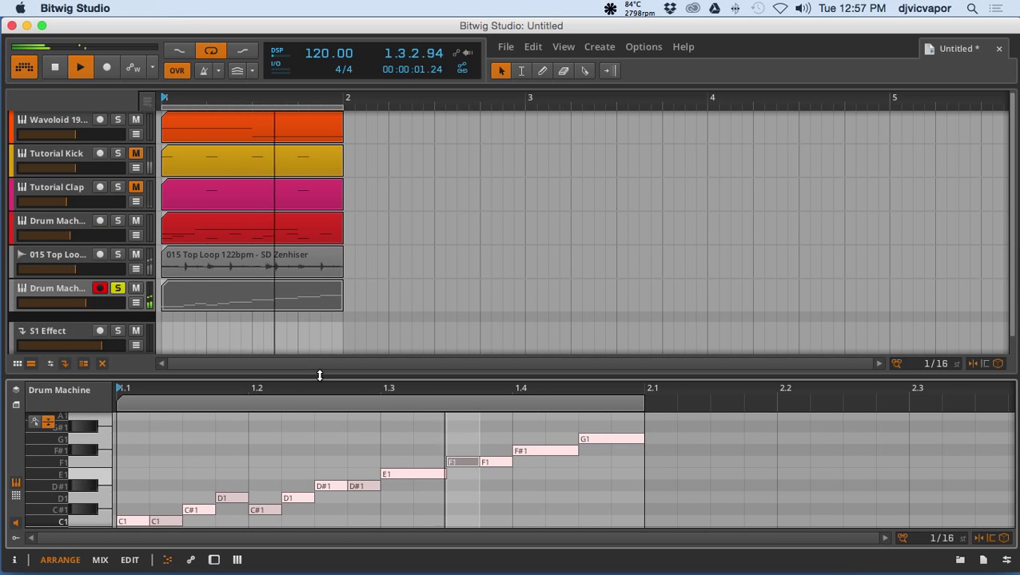
Route LFO2 to a slice's Sample Start and Loop Start knobs and adjust the modulation amount
double_click(83, 289)
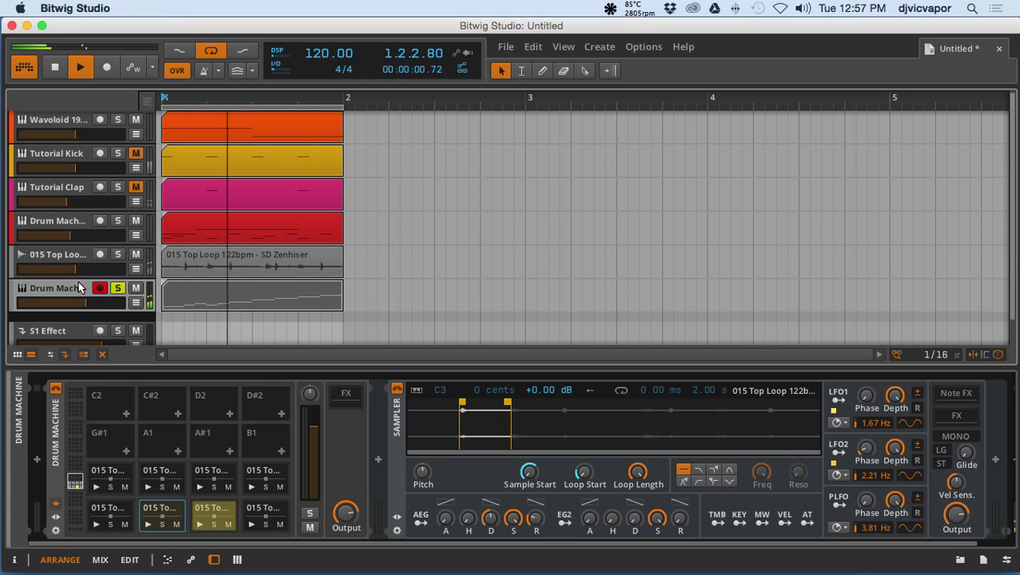
click(221, 510)
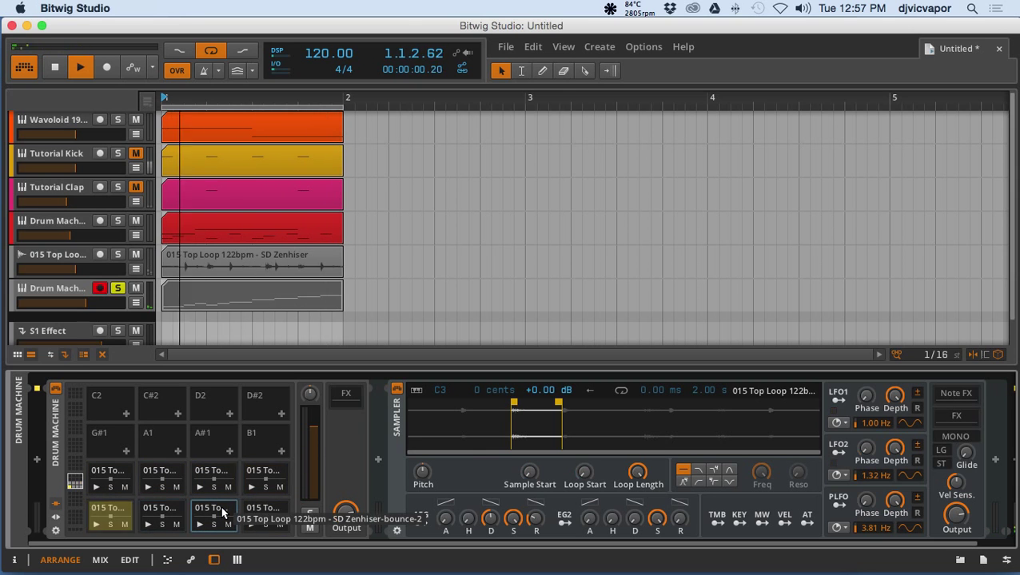
click(838, 453)
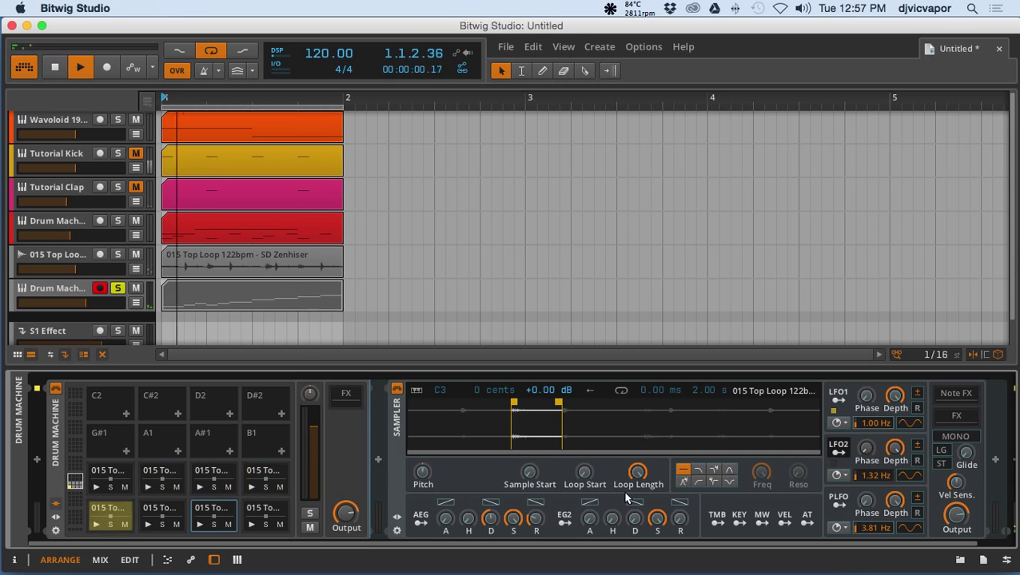
click(530, 473)
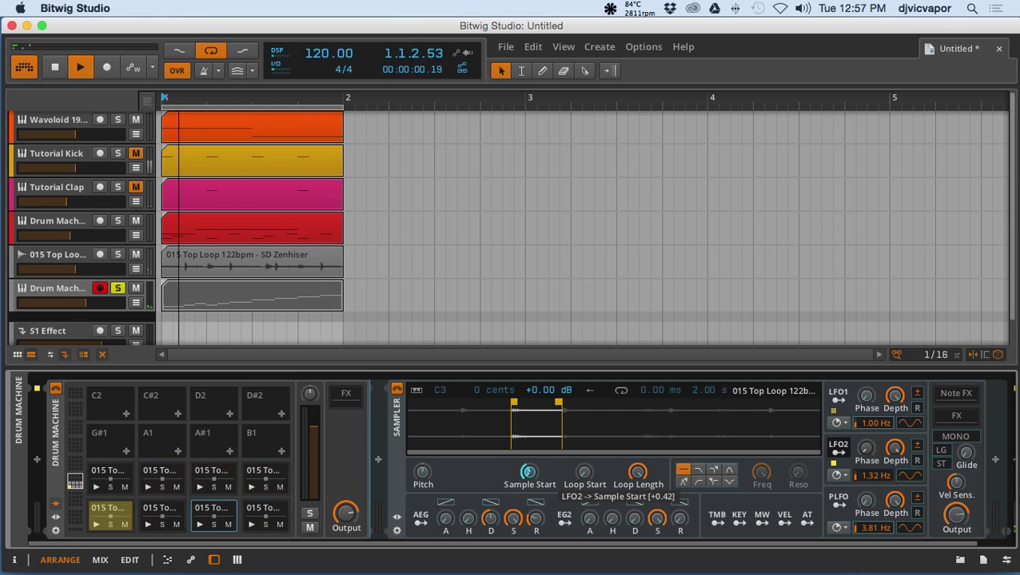
click(583, 473)
drag(637, 473, 637, 477)
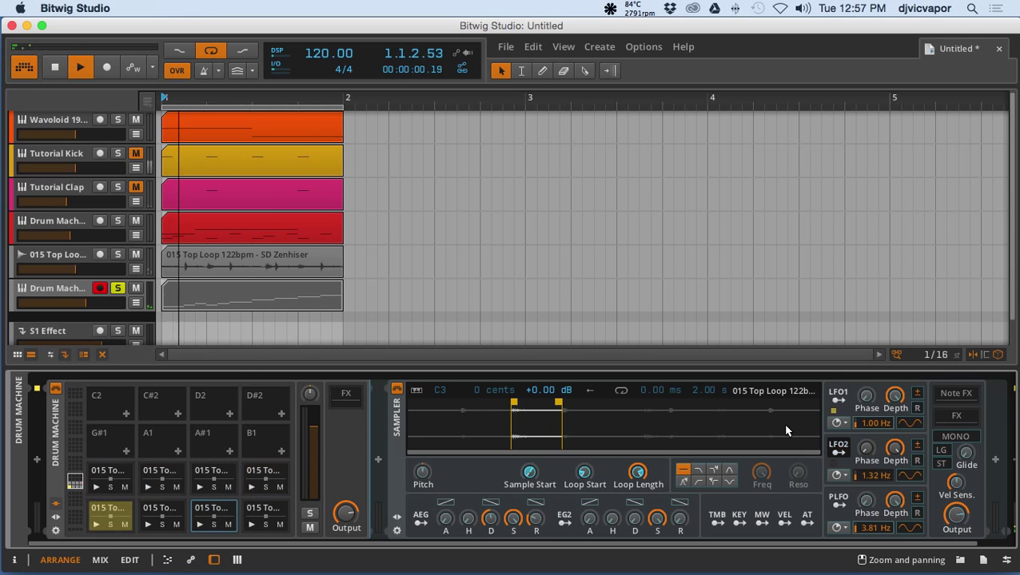
click(837, 448)
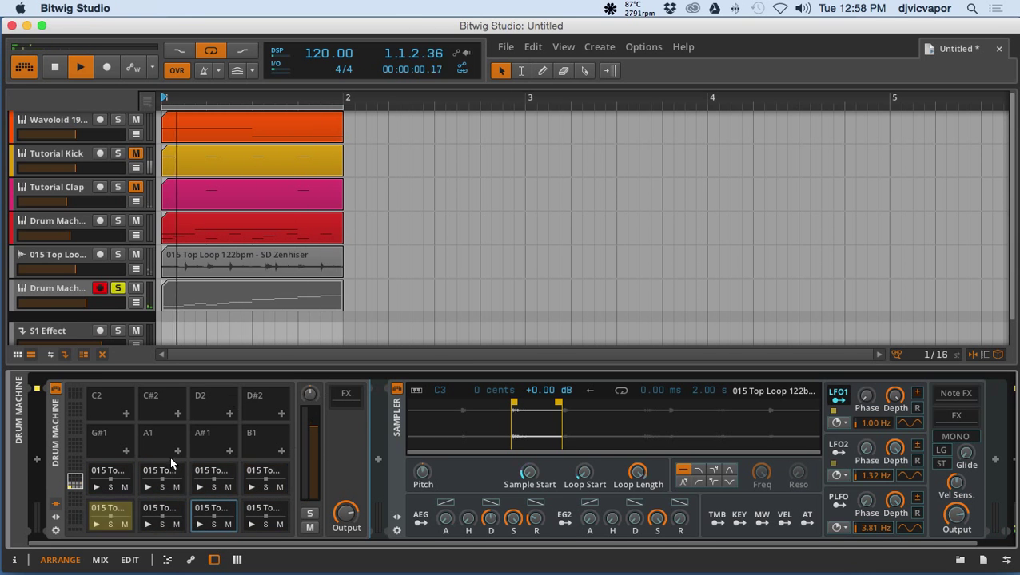
scroll(205, 285, down, 2)
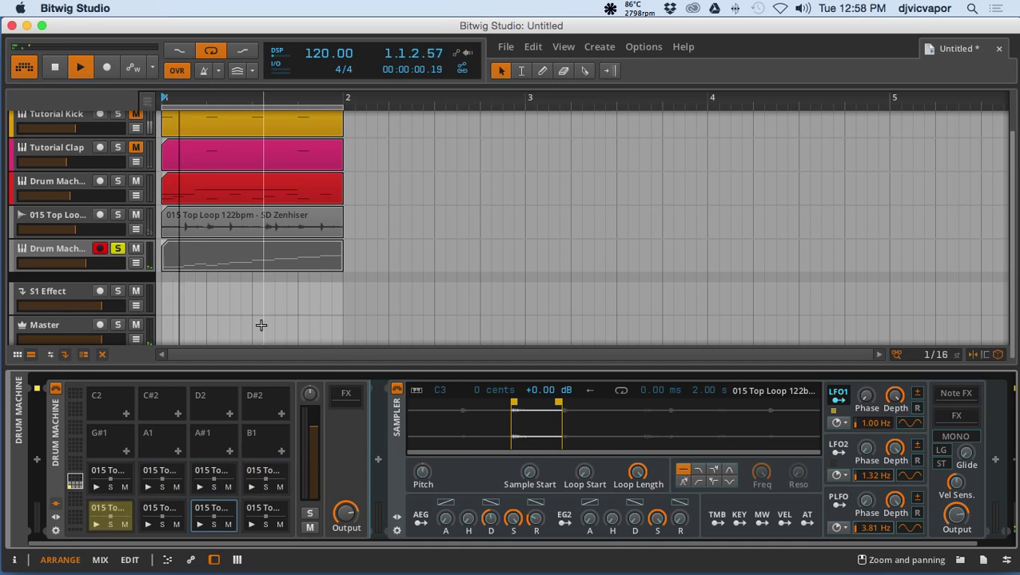
click(219, 257)
Bounce the Drum Machine clip post-fader to a new audio track
right_click(219, 258)
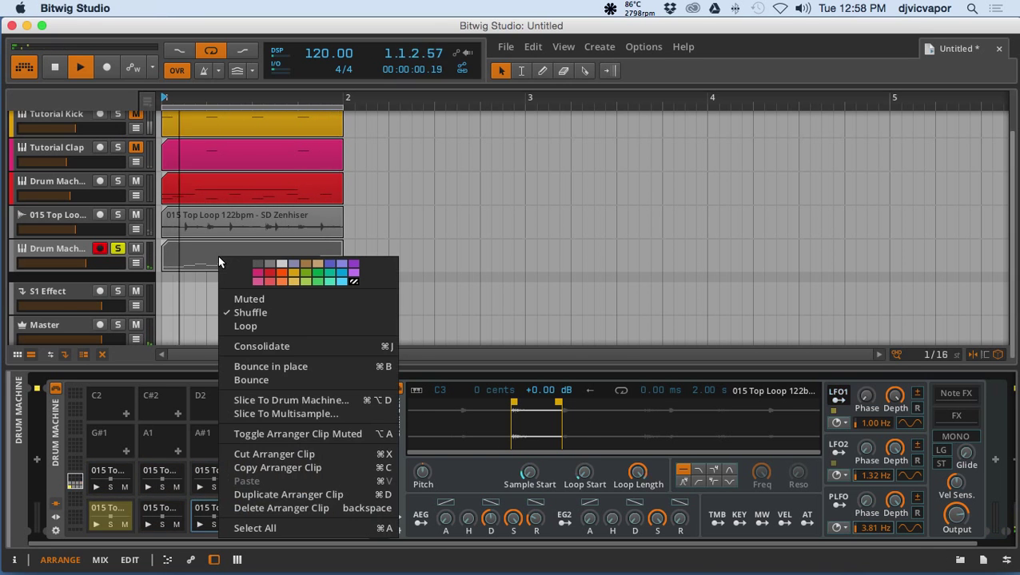
click(232, 380)
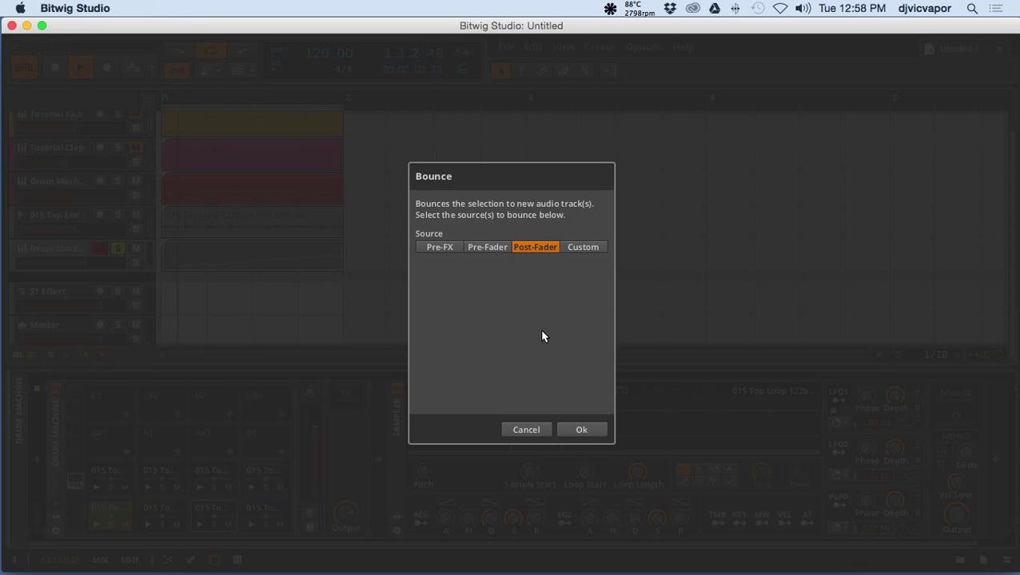
click(567, 429)
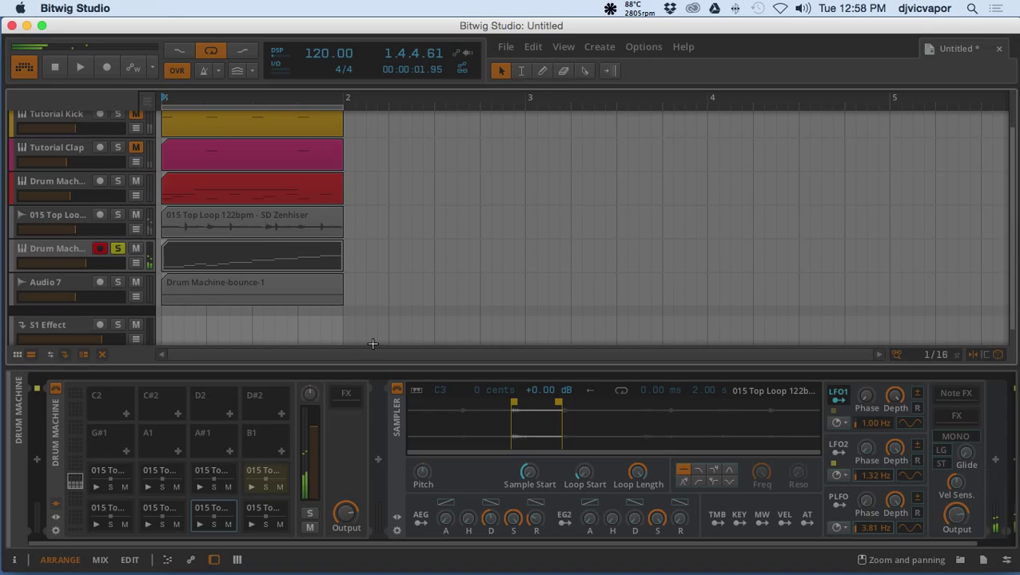
Solo Audio 7, open the bounced 'Drum Machine-bounce-1' clip, and shrink track heights to fit
click(117, 282)
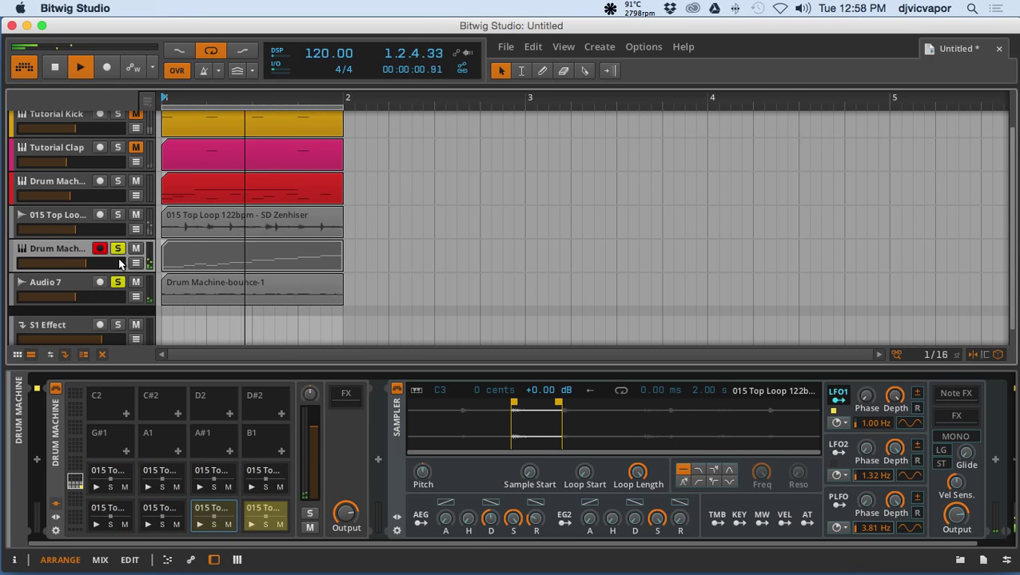
click(192, 298)
double_click(192, 298)
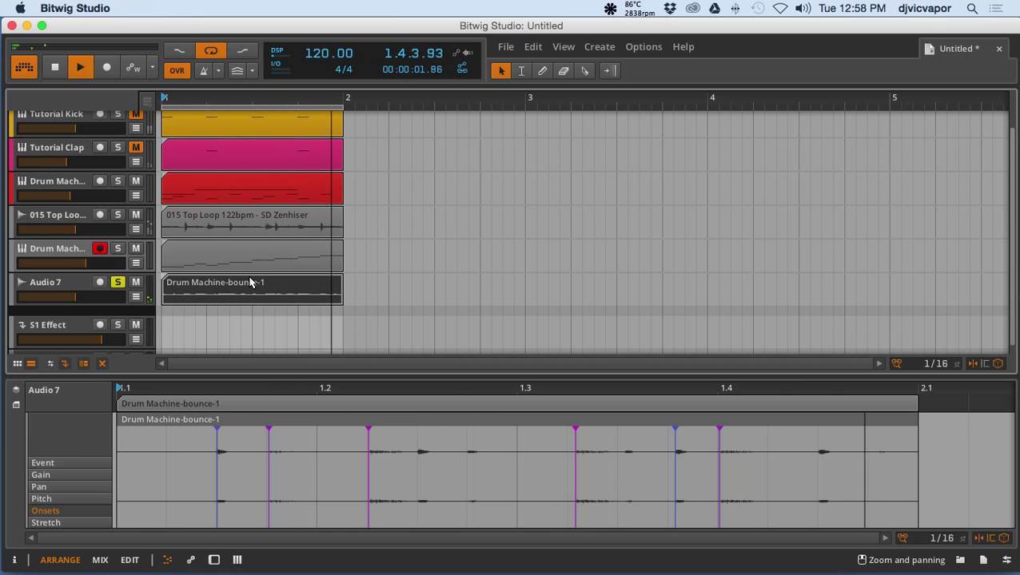
scroll(249, 282, down, 1)
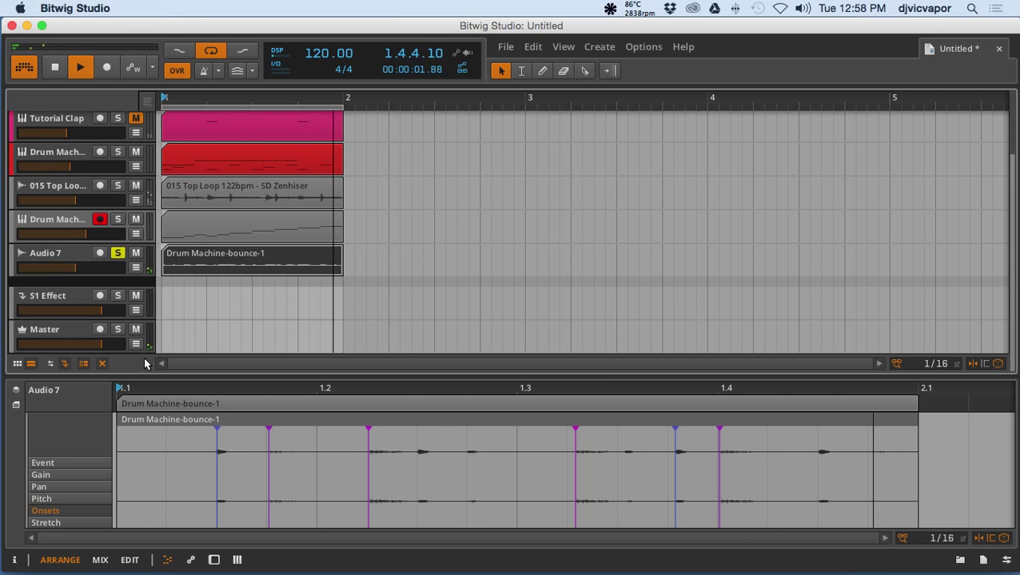
click(83, 367)
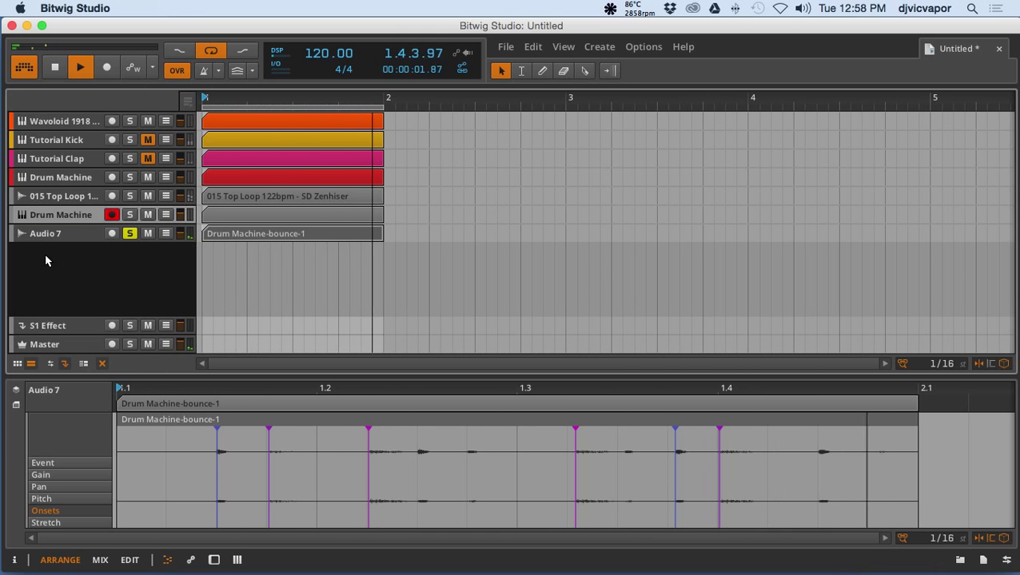
click(67, 237)
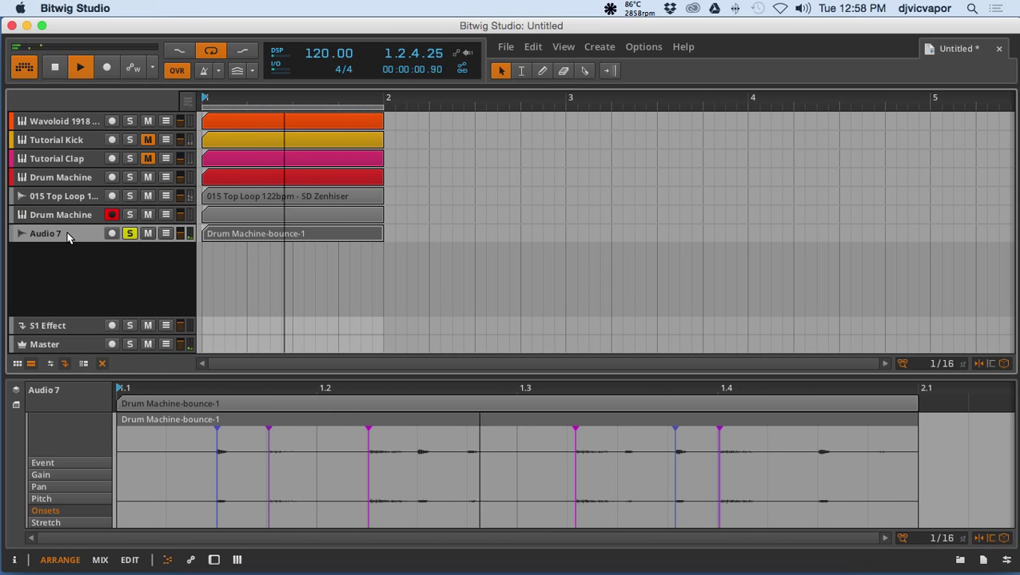
Slice the bounced Audio 7 clip into a new 8-slice Drum Machine track and solo it
click(242, 237)
right_click(242, 237)
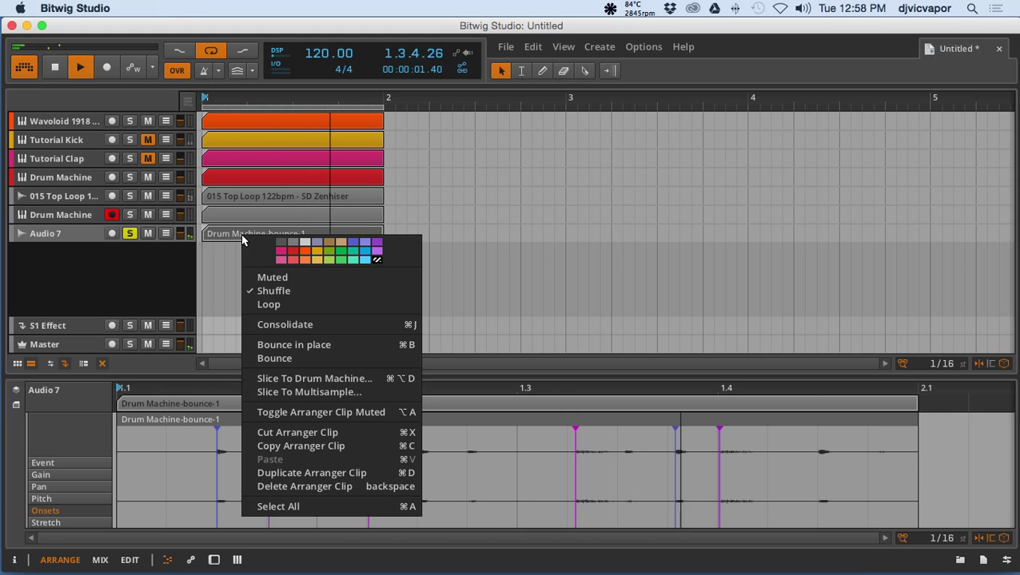
click(274, 378)
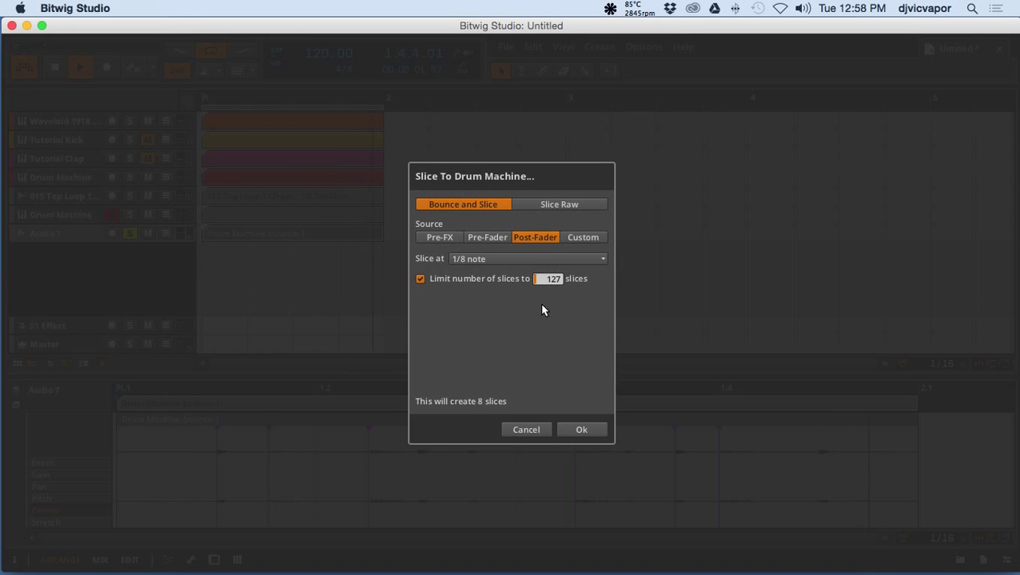
key(Return)
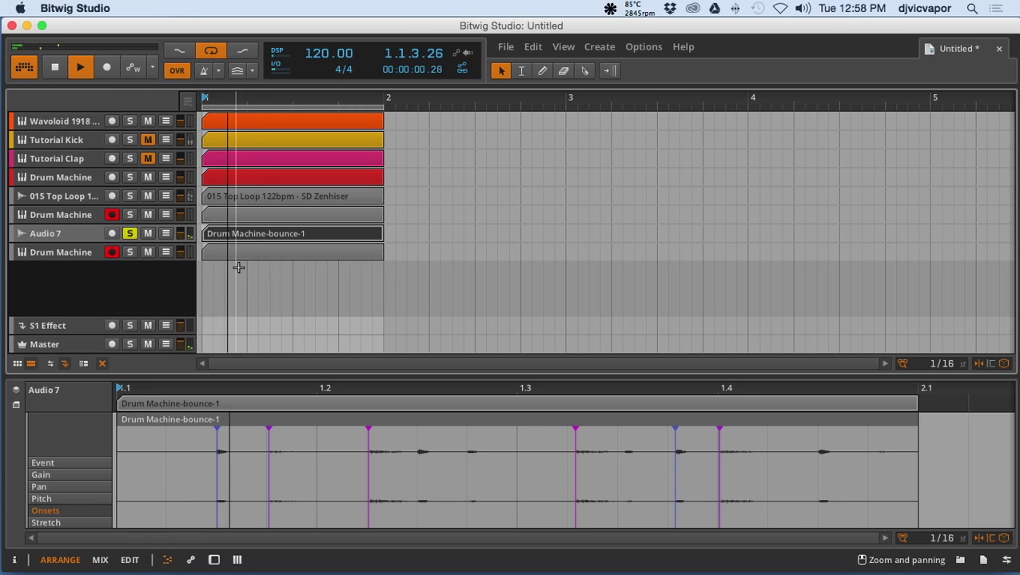
click(131, 253)
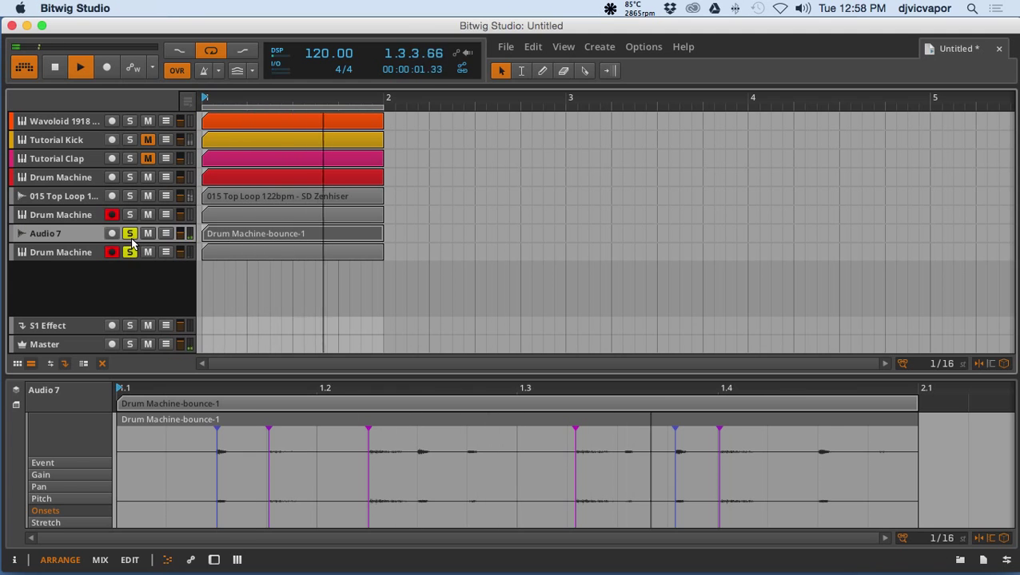
click(51, 251)
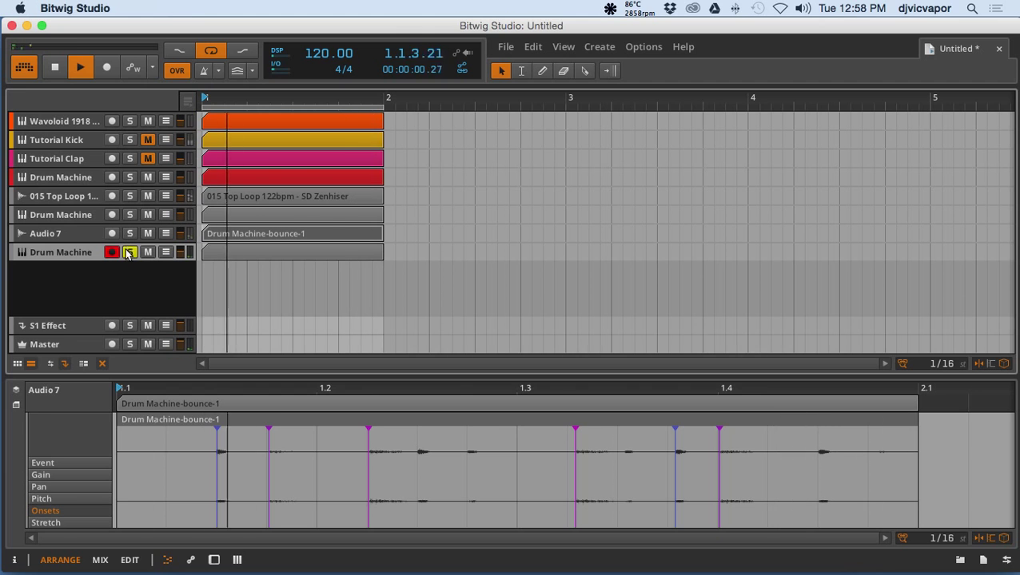
Open the new clip in the piano roll, trim the C1 start, and add C#1 and C1 notes
click(268, 251)
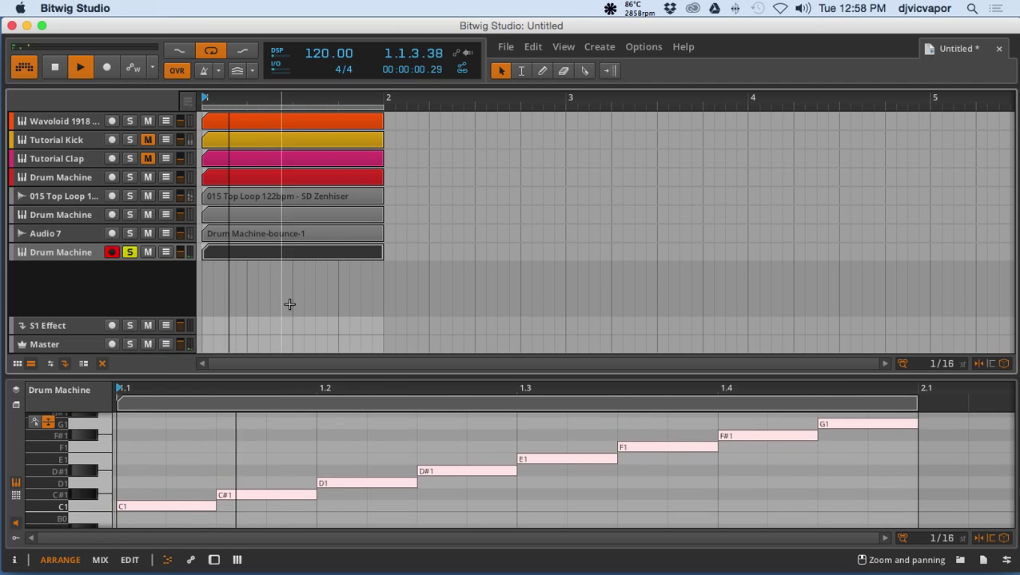
drag(439, 376, 440, 275)
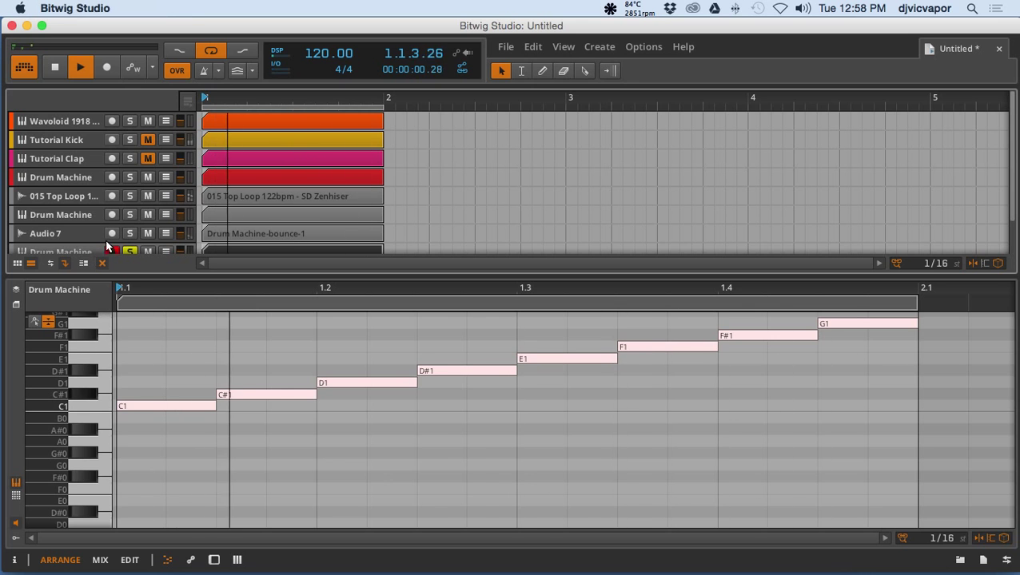
scroll(105, 233, down, 2)
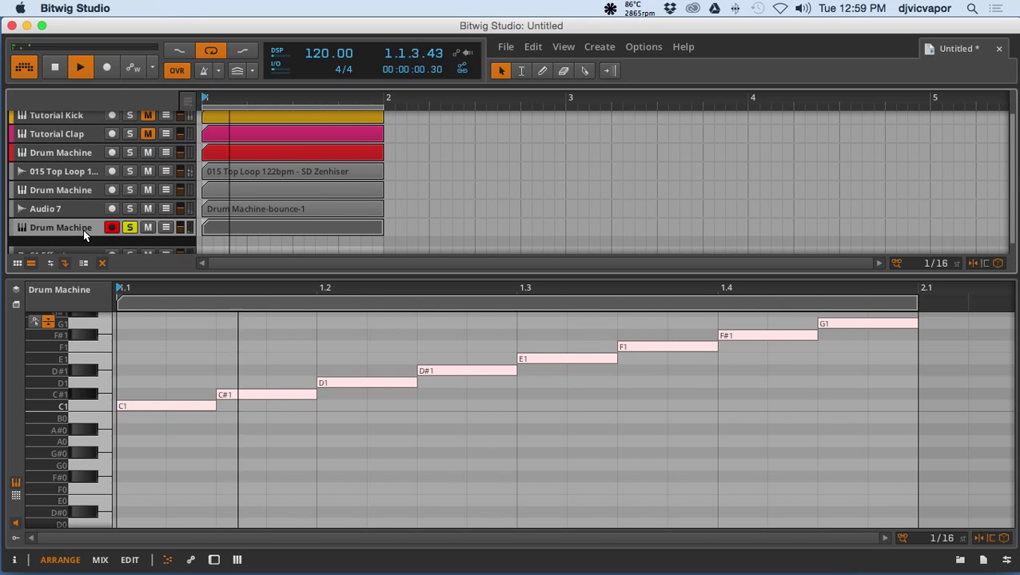
click(120, 405)
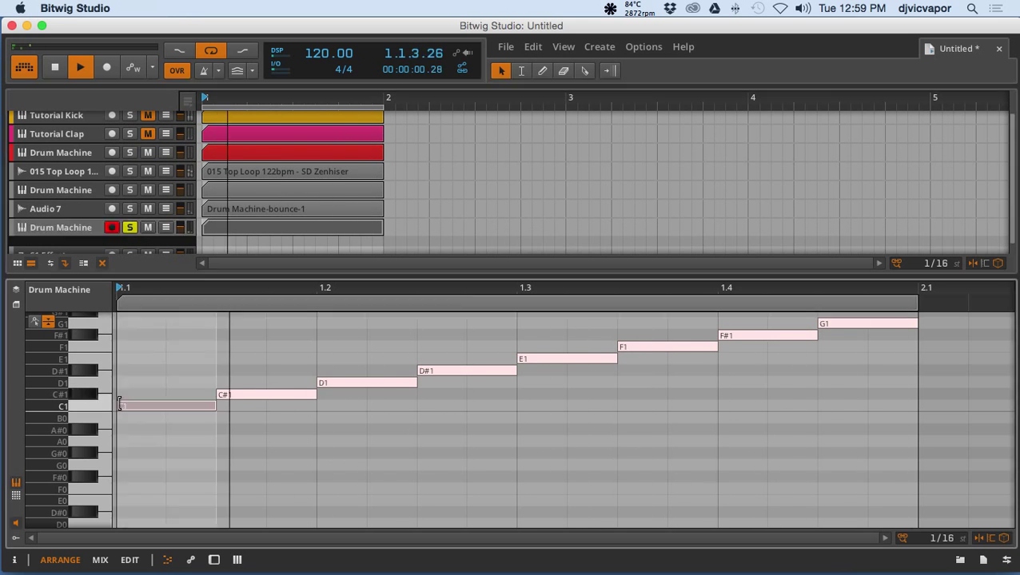
drag(120, 405, 171, 408)
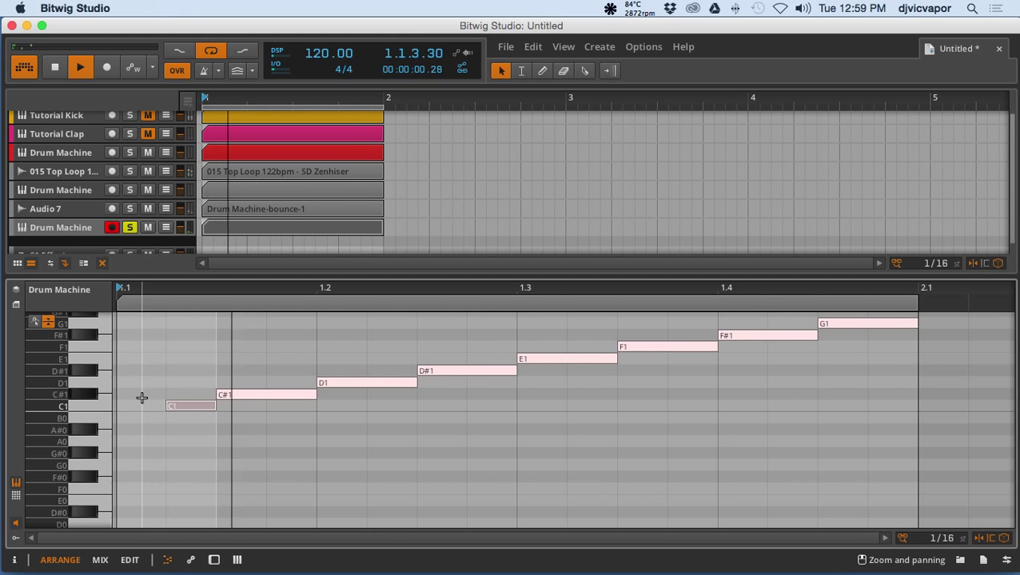
double_click(142, 398)
double_click(241, 406)
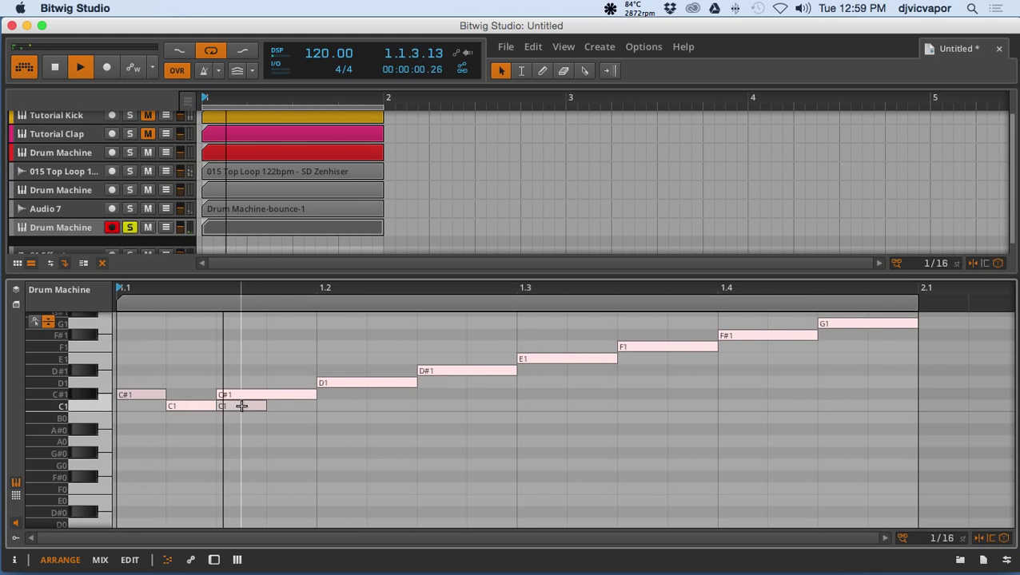
Trim the C#1 and F#1 starts, add an F1 note, and lower the track to -9.05 dB
click(241, 406)
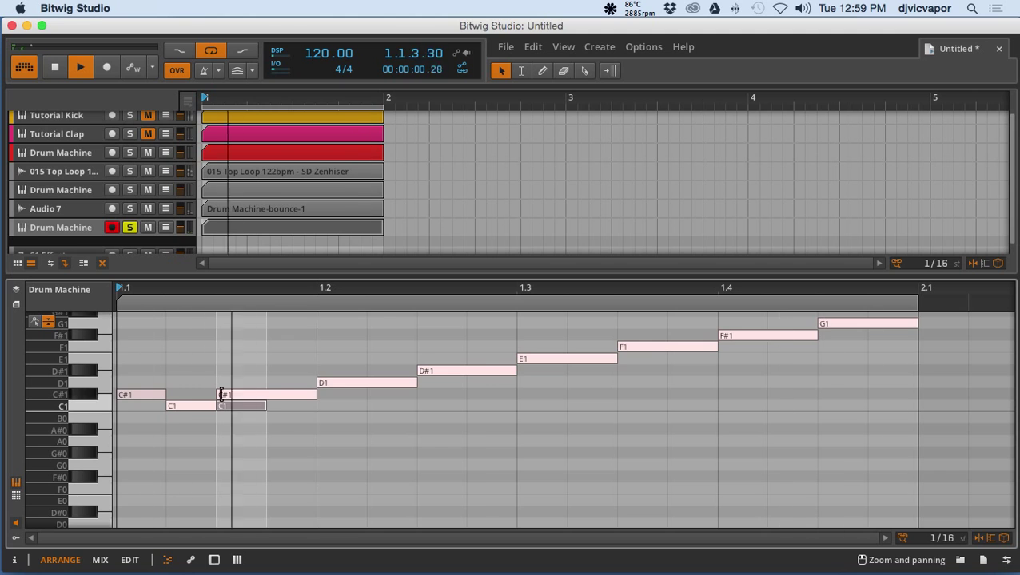
drag(221, 395, 252, 398)
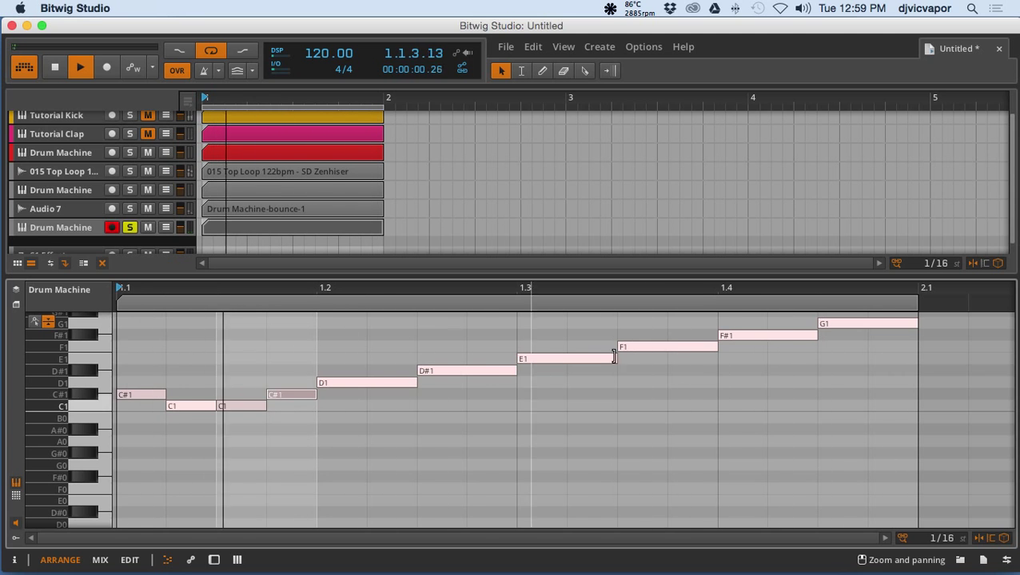
click(720, 334)
drag(720, 335, 759, 334)
double_click(756, 346)
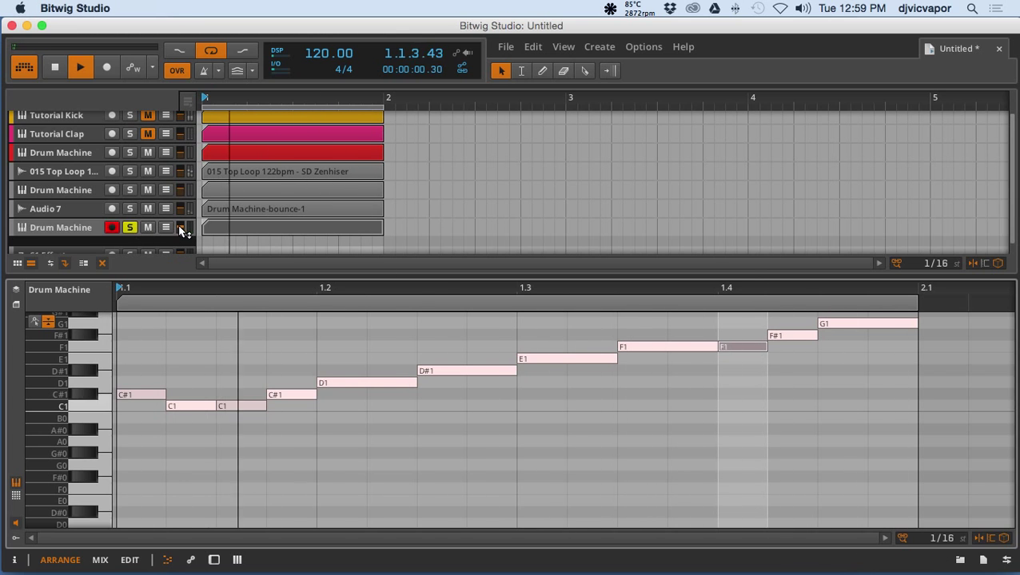
drag(180, 231, 182, 224)
Show the Drum Machine pads, open the first slice, and route LFO2 to its sample start
key(d)
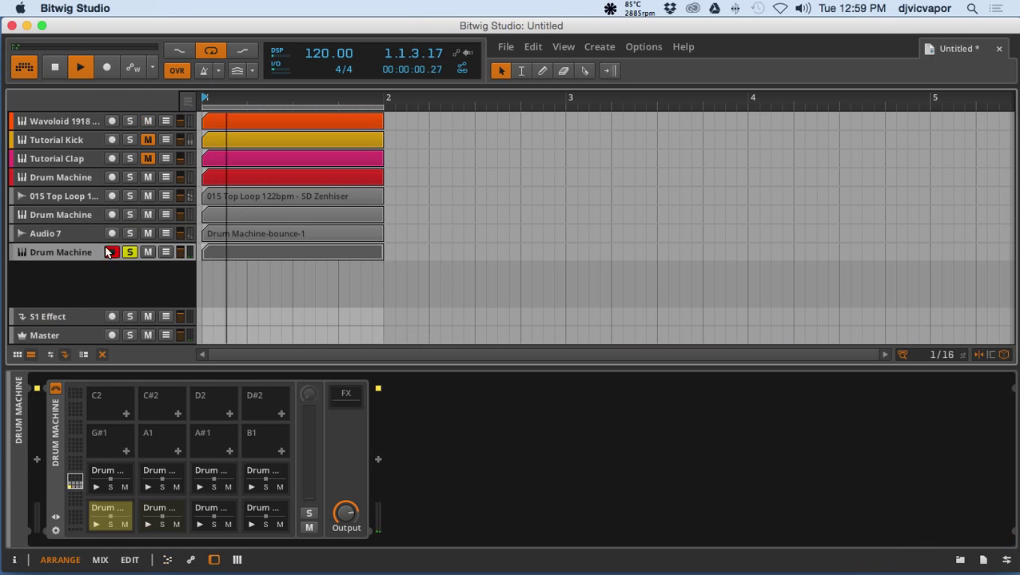
click(113, 511)
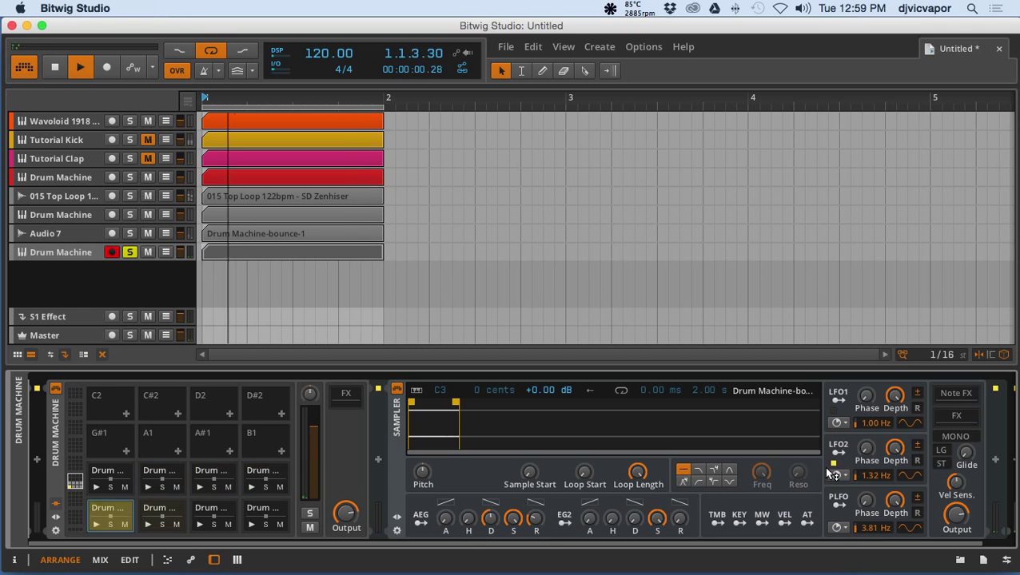
click(839, 449)
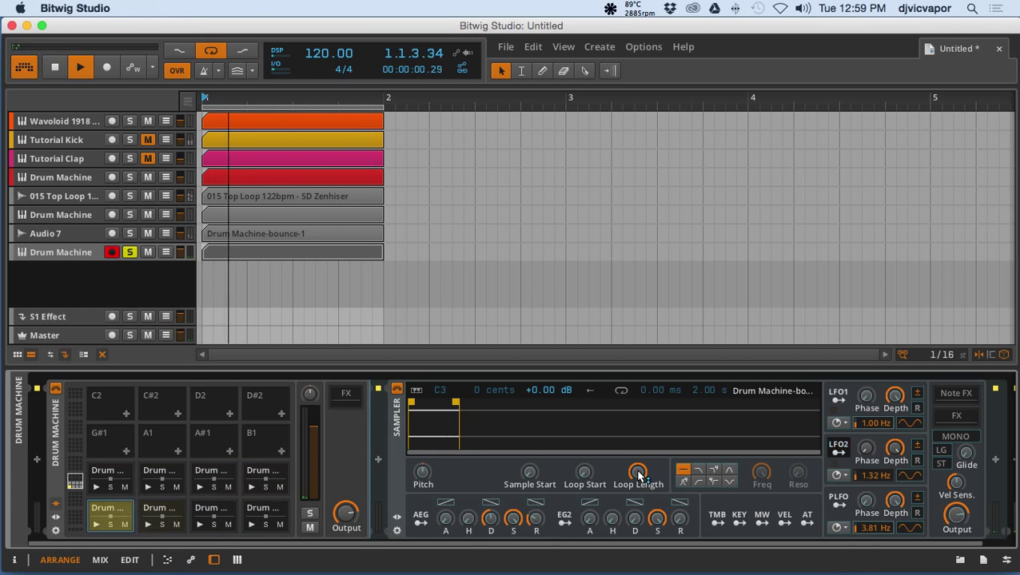
drag(583, 474, 529, 467)
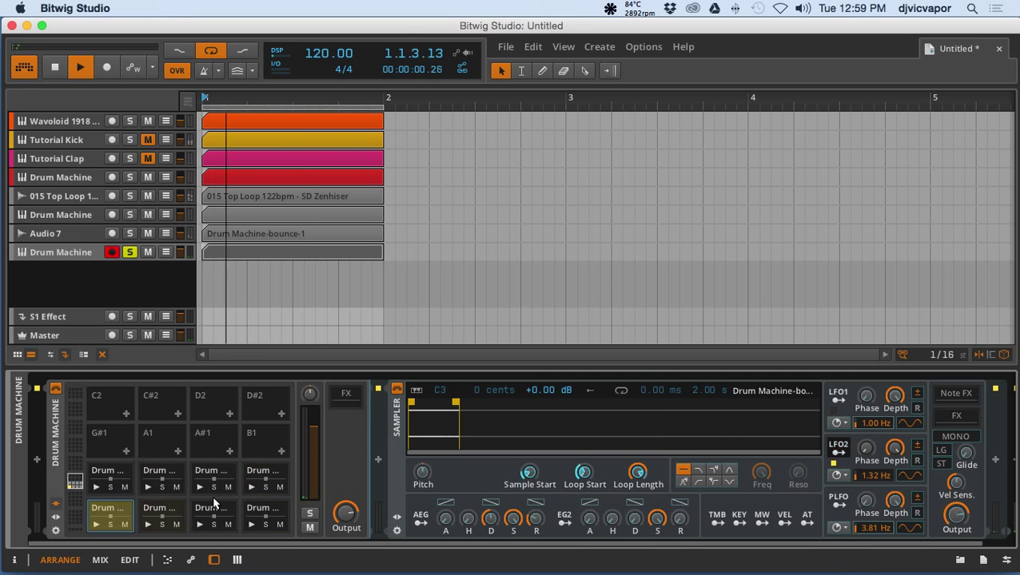
Open other slice pads and play the arrangement to audition the slices
click(164, 474)
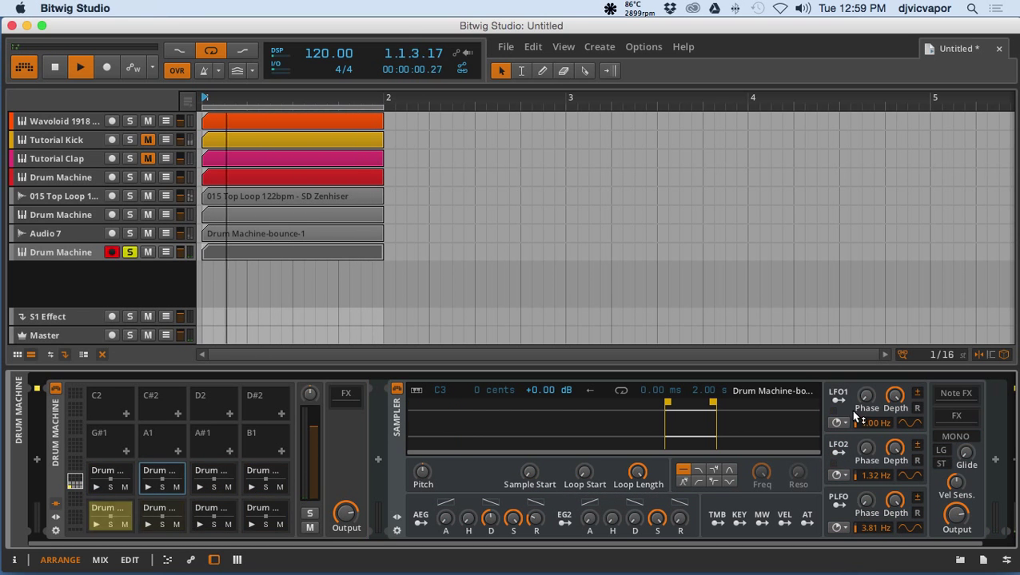
click(837, 447)
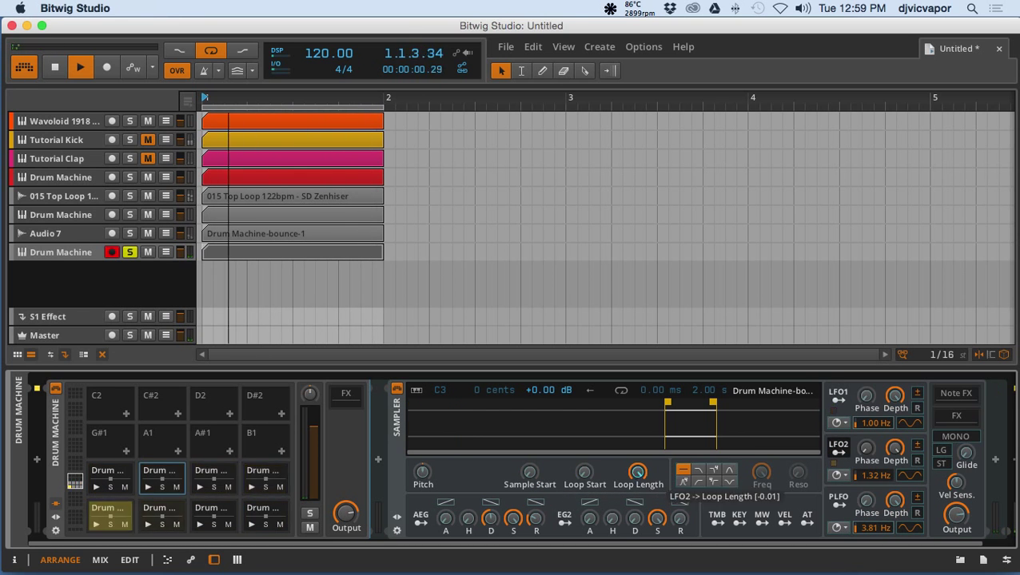
key(space)
key(space)
key(space)
key(space)
key(space)
key(space)
key(space)
key(space)
key(space)
key(space)
key(space)
key(space)
key(space)
key(space)
click(212, 528)
key(space)
key(space)
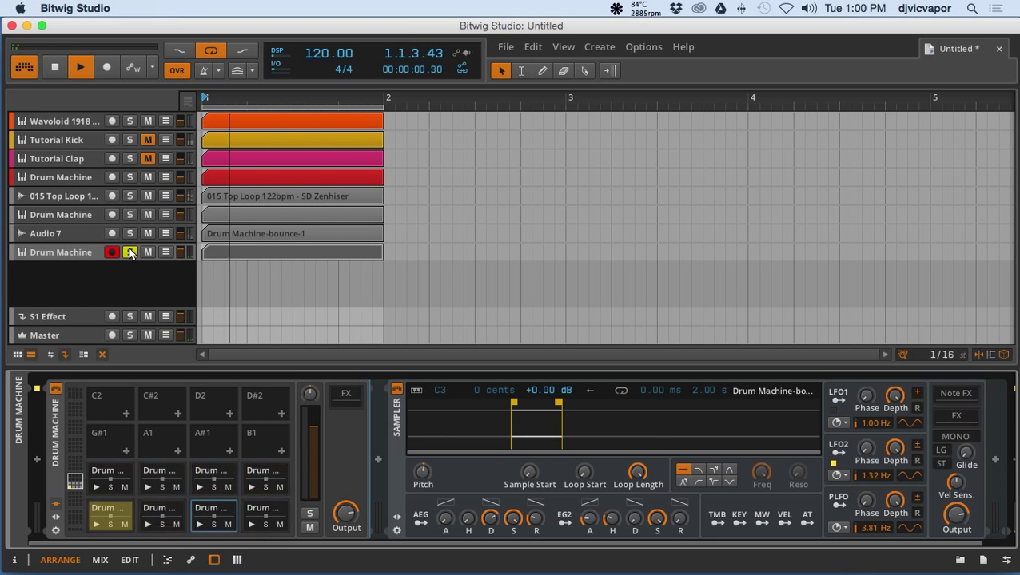
Mute Audio 7, the first sliced Drum Machine and 015 Top Loop, and set the new Drum Machine fader to +6.02 dB
click(148, 233)
click(148, 214)
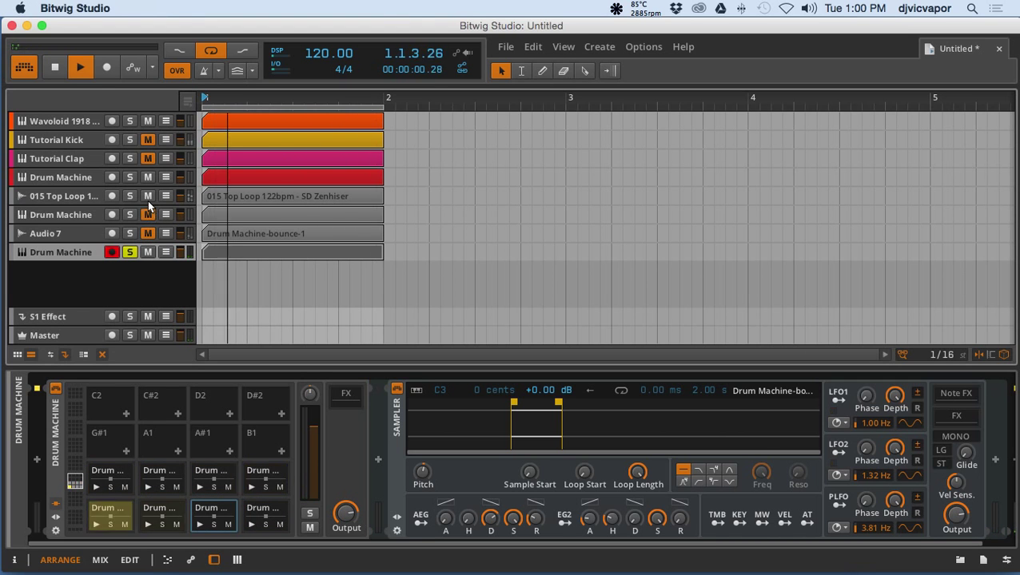
click(148, 195)
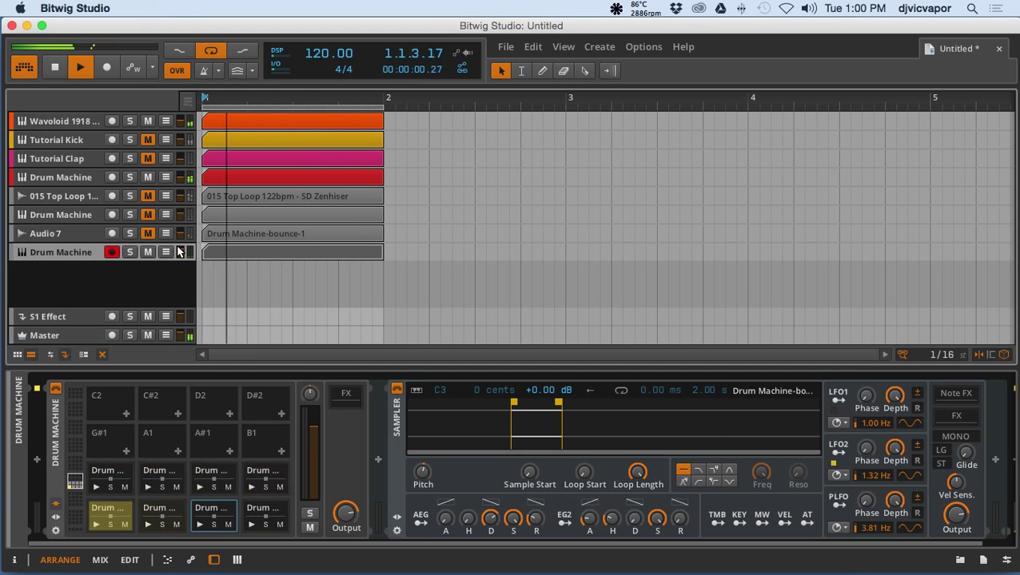
mouse_move(179, 252)
mouse_down()
mouse_move(179, 240)
mouse_move(182, 253)
mouse_up()
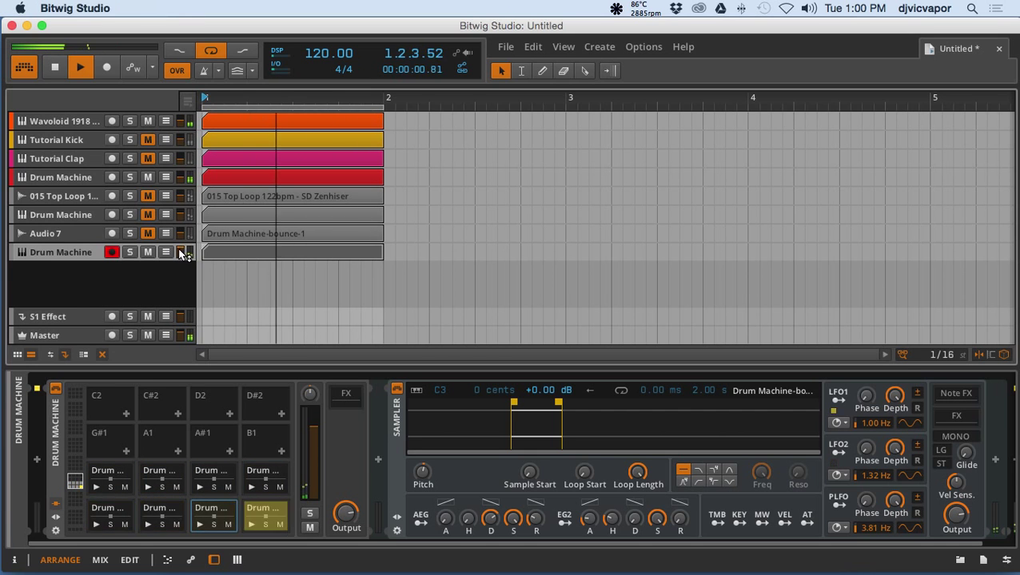
Re-solo the bottom Drum Machine track and stop the arrangement playback
click(130, 253)
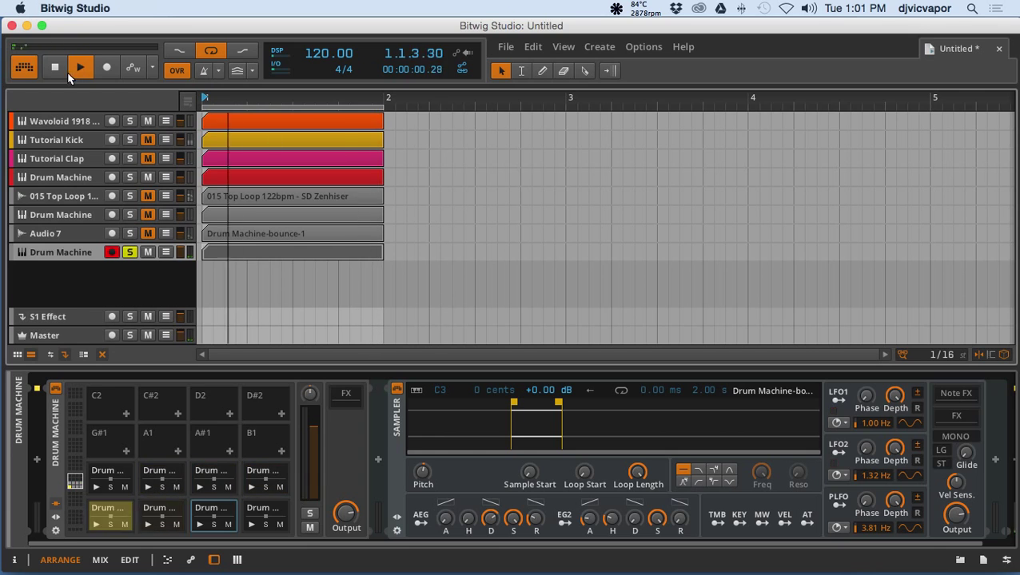
click(61, 72)
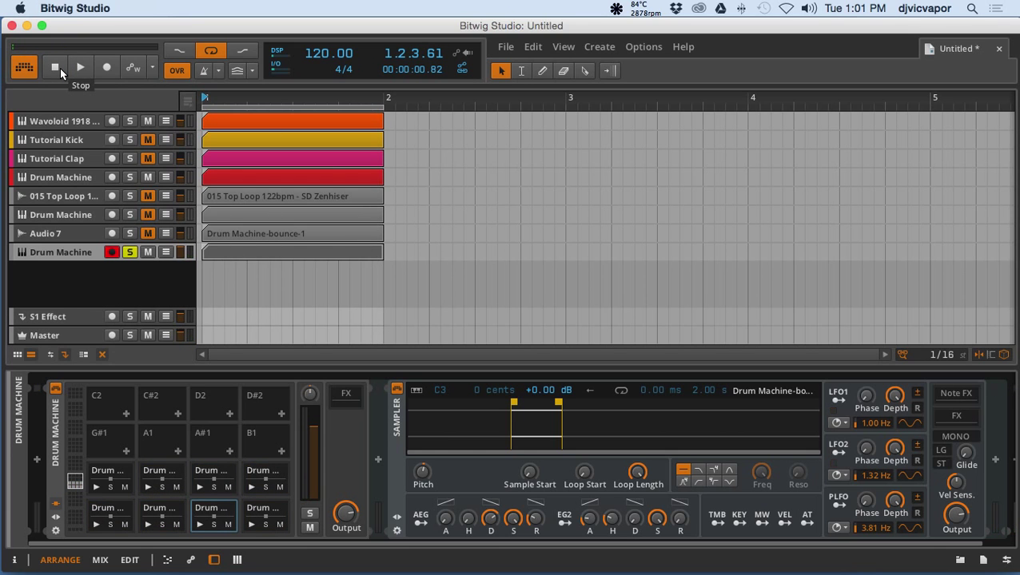